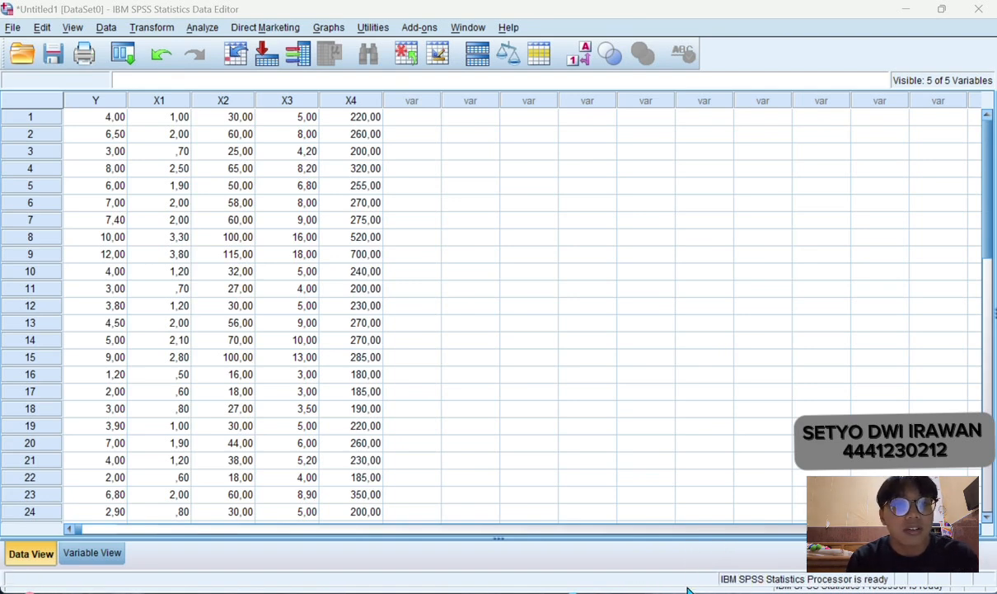
Switch to the Cobb Dobglass workbook in Excel and review the rice production source data down to its last row.
{"action": "mouse_move", "coordinate": [667, 593]}
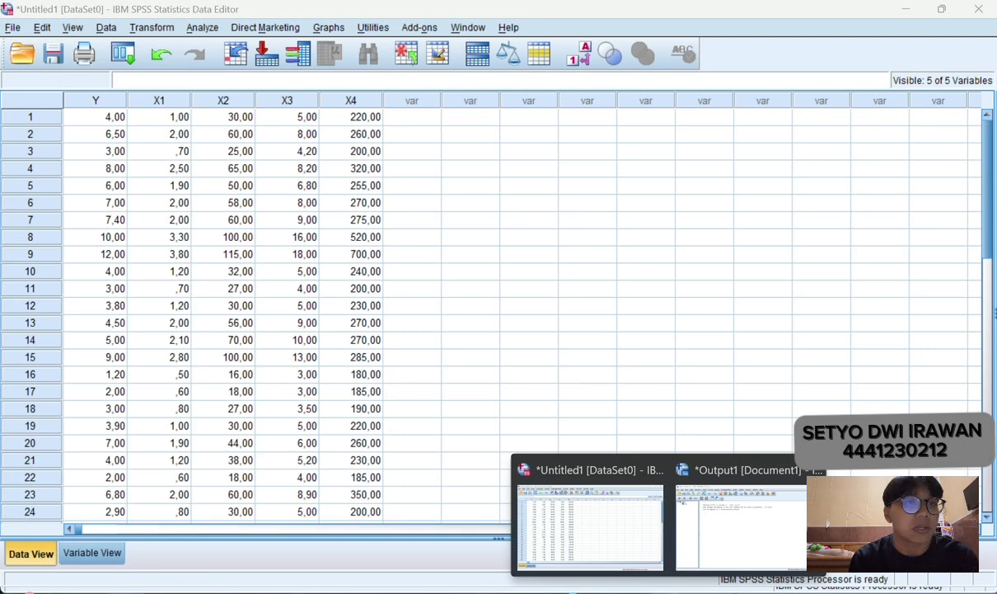
{"action": "mouse_move", "coordinate": [600, 593]}
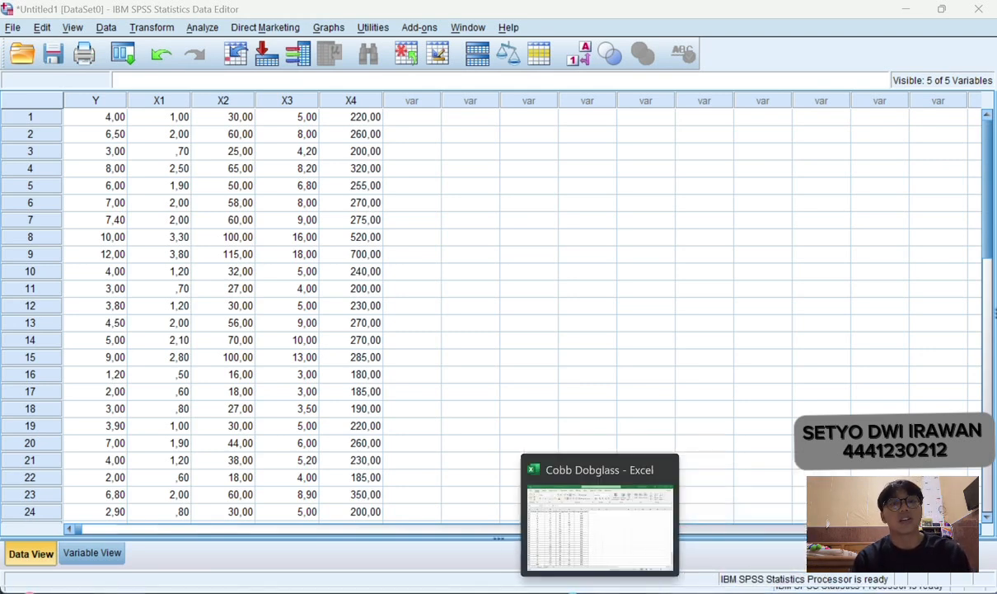
{"action": "left_click", "coordinate": [600, 593]}
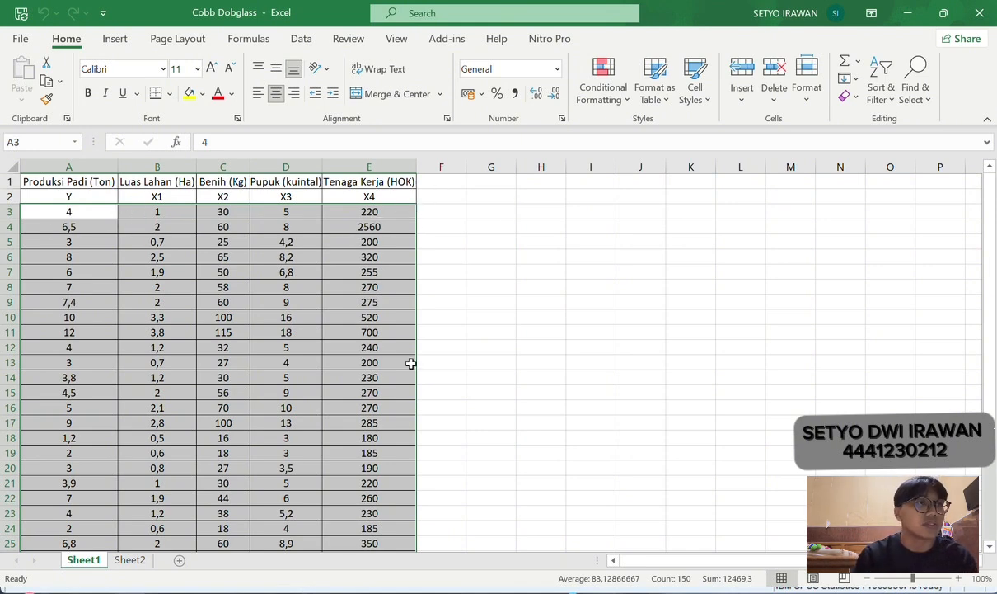
{"action": "scroll", "coordinate": [403, 427], "scroll_direction": "down", "scroll_amount": 5}
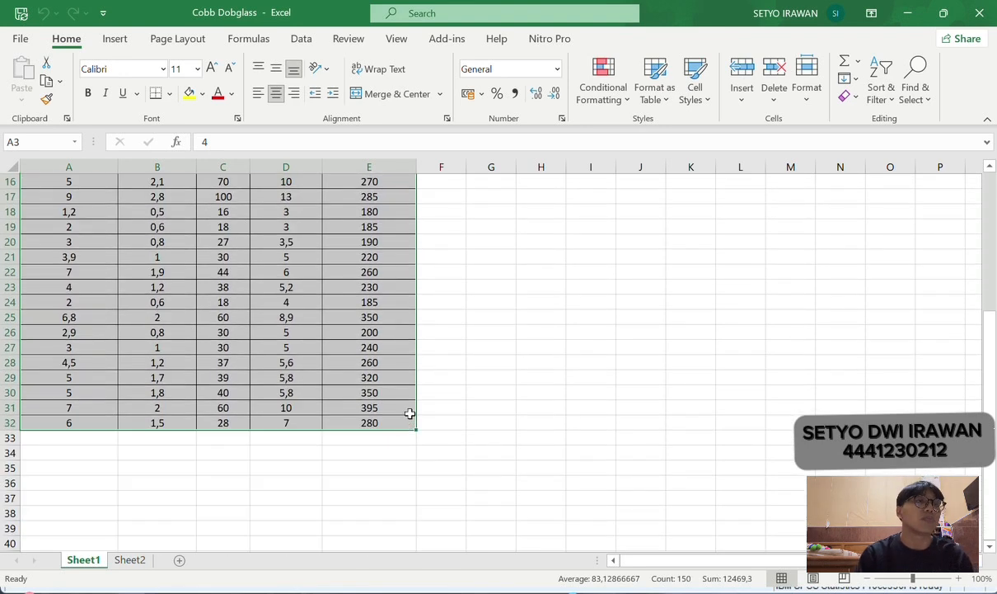
{"action": "scroll", "coordinate": [408, 420], "scroll_direction": "up", "scroll_amount": 5}
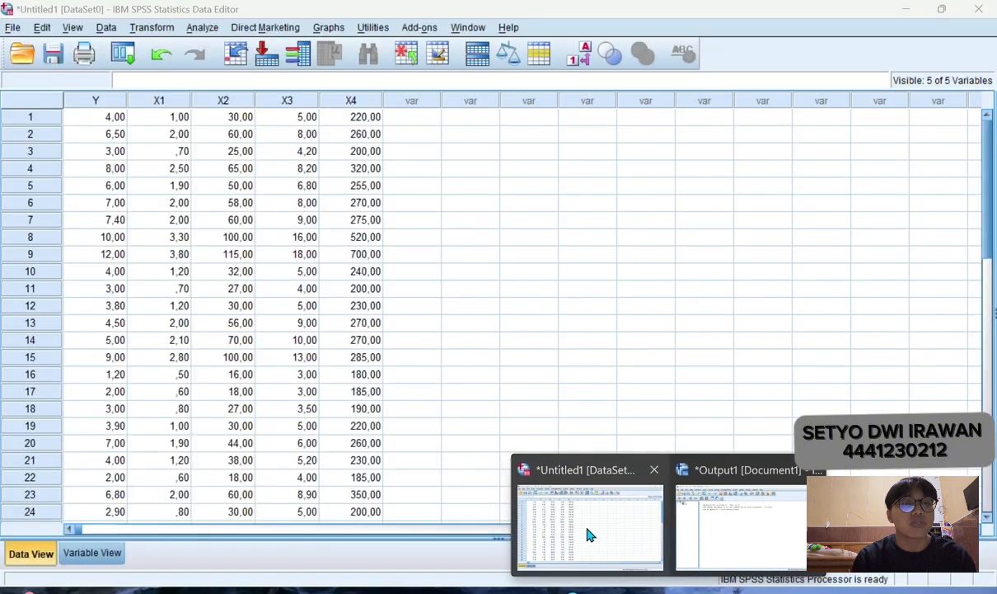
Return to the SPSS Data Editor and review the data rows and the definitions of variables Y and X1 to X4.
{"action": "left_click", "coordinate": [589, 532]}
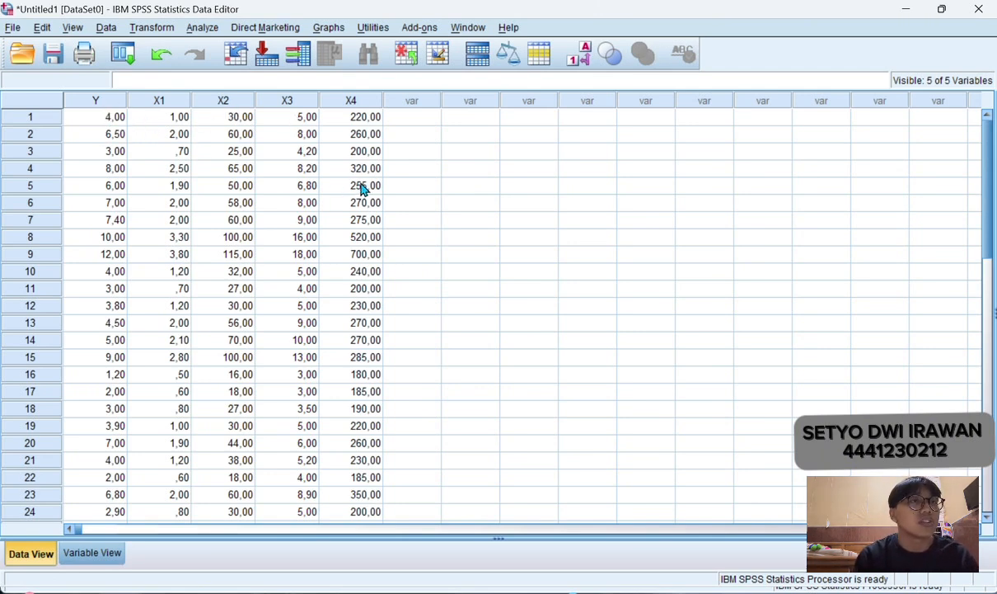
{"action": "scroll", "coordinate": [365, 202], "scroll_direction": "down", "scroll_amount": 5}
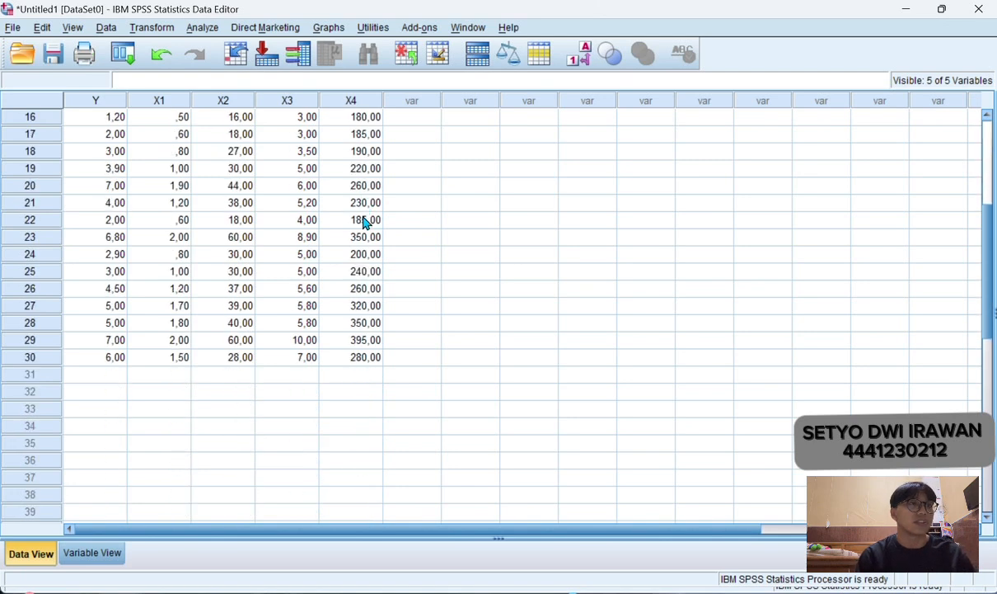
{"action": "scroll", "coordinate": [365, 221], "scroll_direction": "up", "scroll_amount": 5}
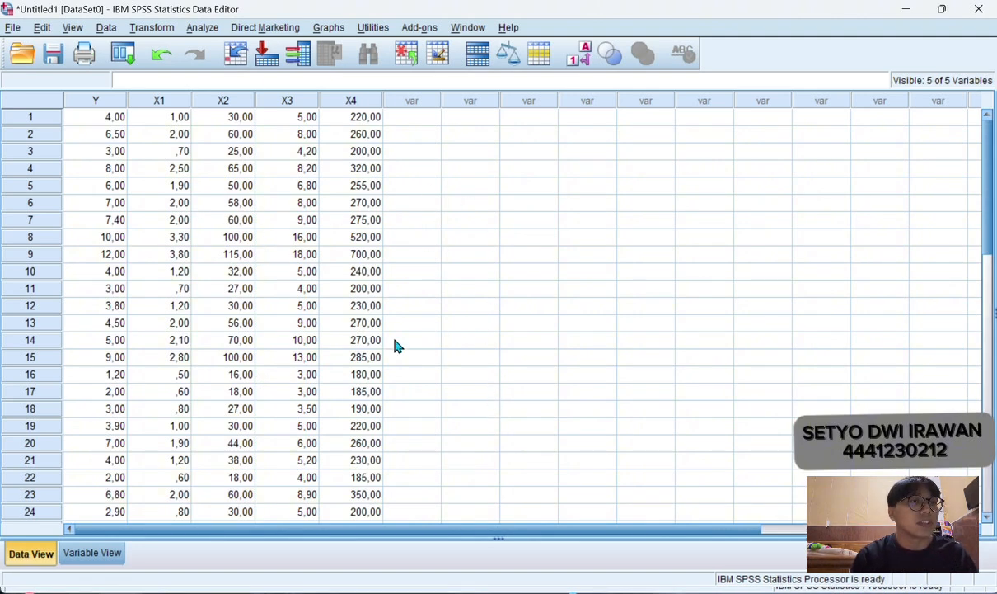
{"action": "left_click", "coordinate": [95, 552]}
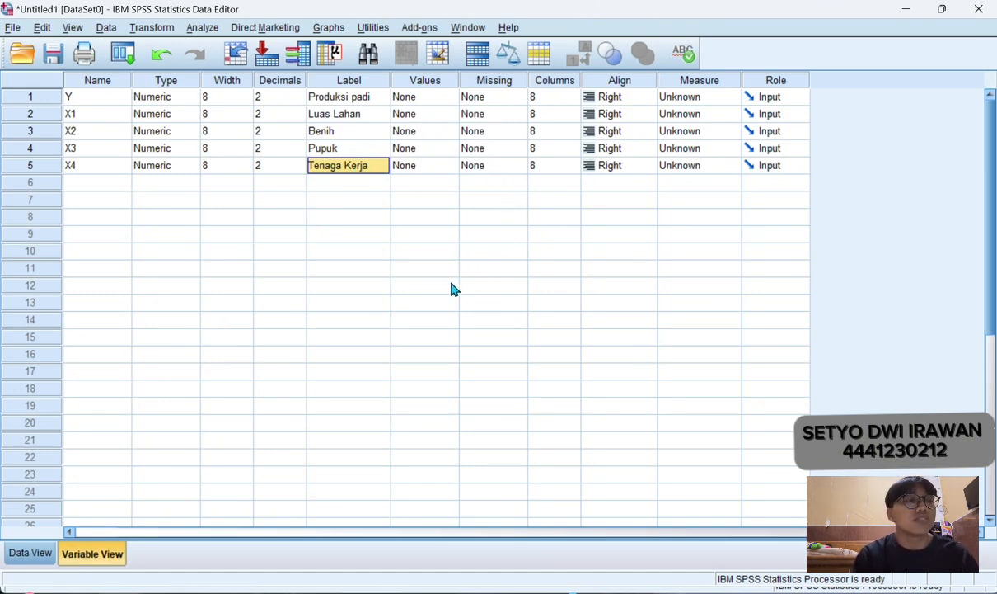
{"action": "left_click", "coordinate": [46, 553]}
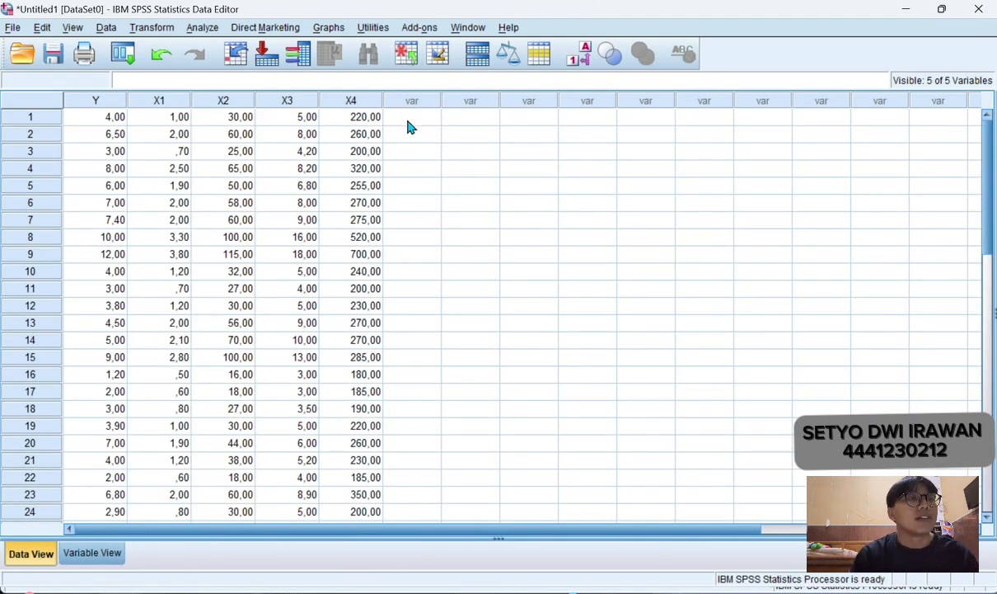
Start computing a new variable and name the target variable LnY.
{"action": "left_click", "coordinate": [164, 32]}
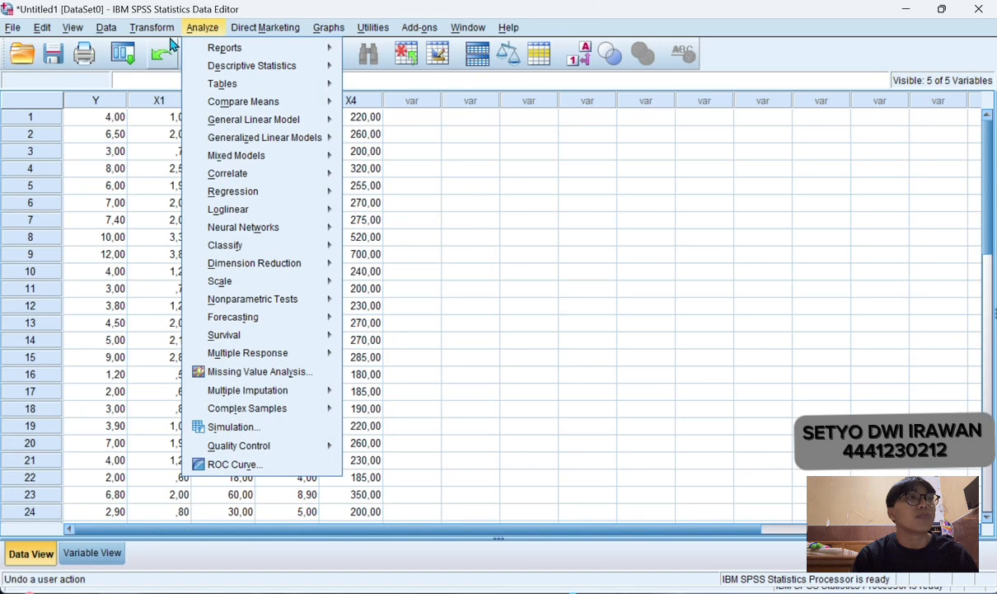
{"action": "left_click", "coordinate": [162, 34]}
{"action": "left_click", "coordinate": [162, 34]}
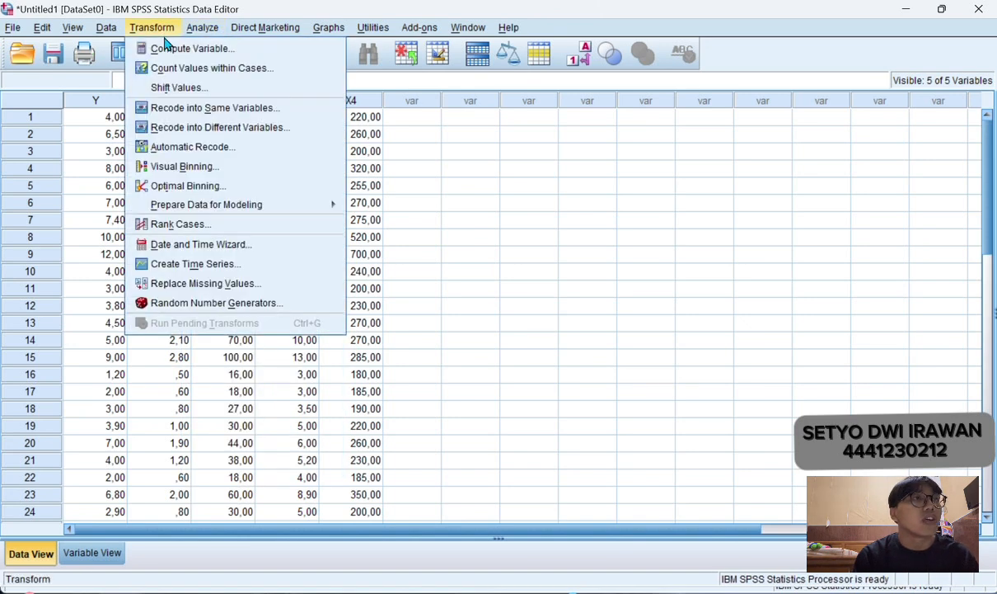
{"action": "left_click", "coordinate": [168, 50]}
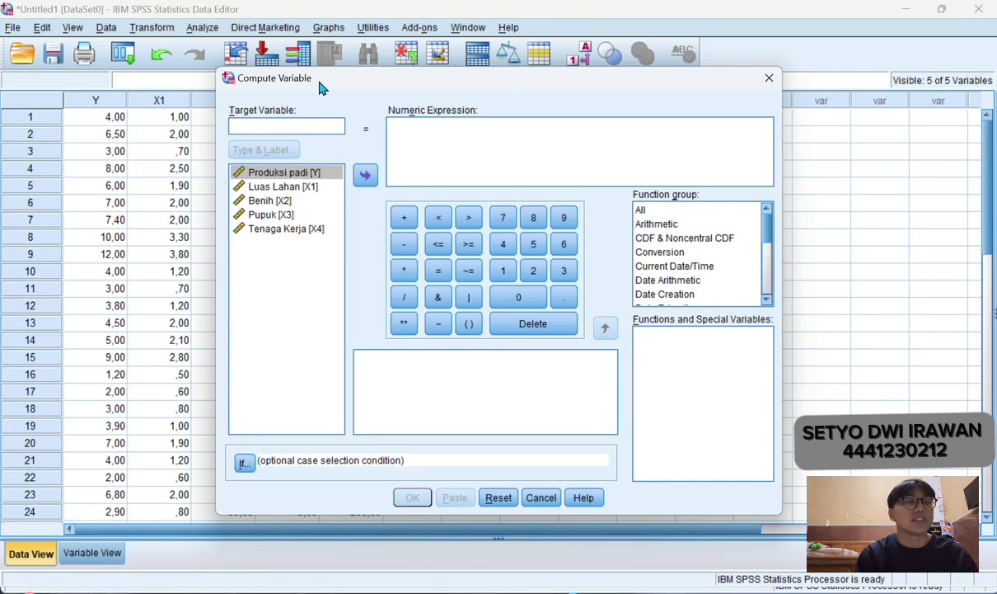
{"action": "left_click", "coordinate": [268, 120]}
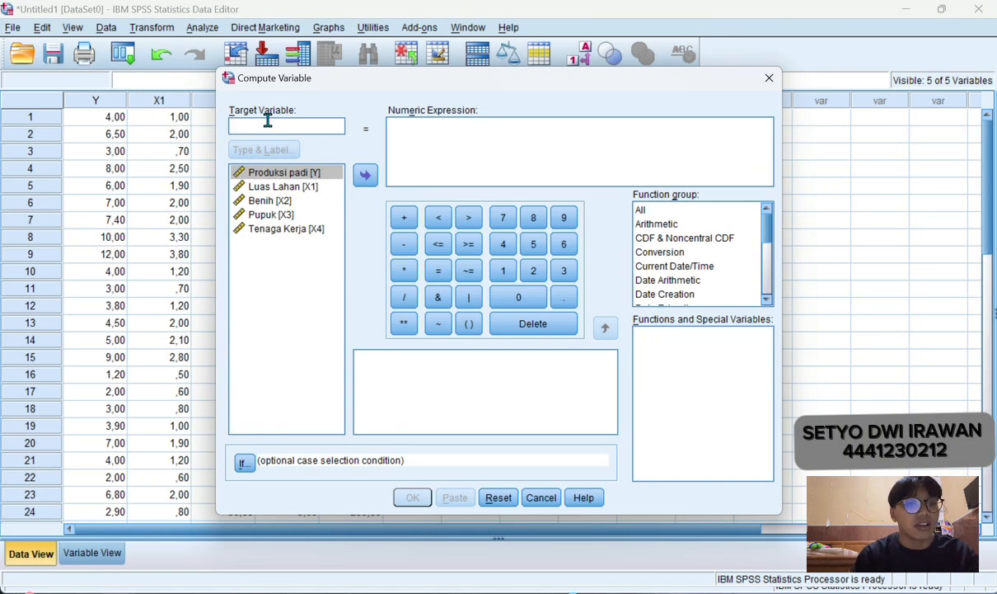
{"action": "type", "text": "Ln"}
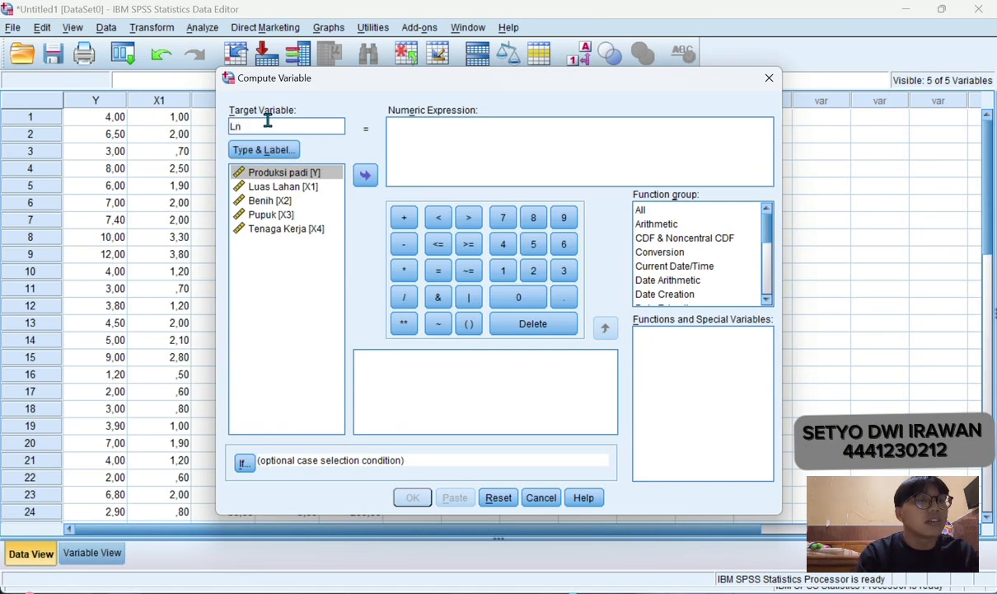
{"action": "type", "text": "Y"}
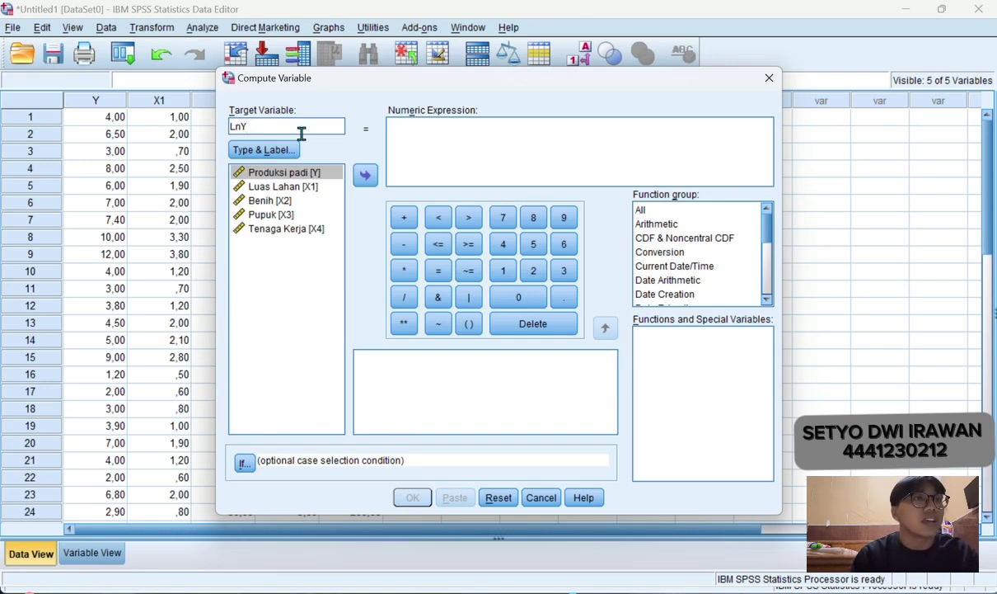
Look up the Ln function among all available functions and display its description.
{"action": "left_click", "coordinate": [678, 224]}
{"action": "left_click", "coordinate": [643, 210]}
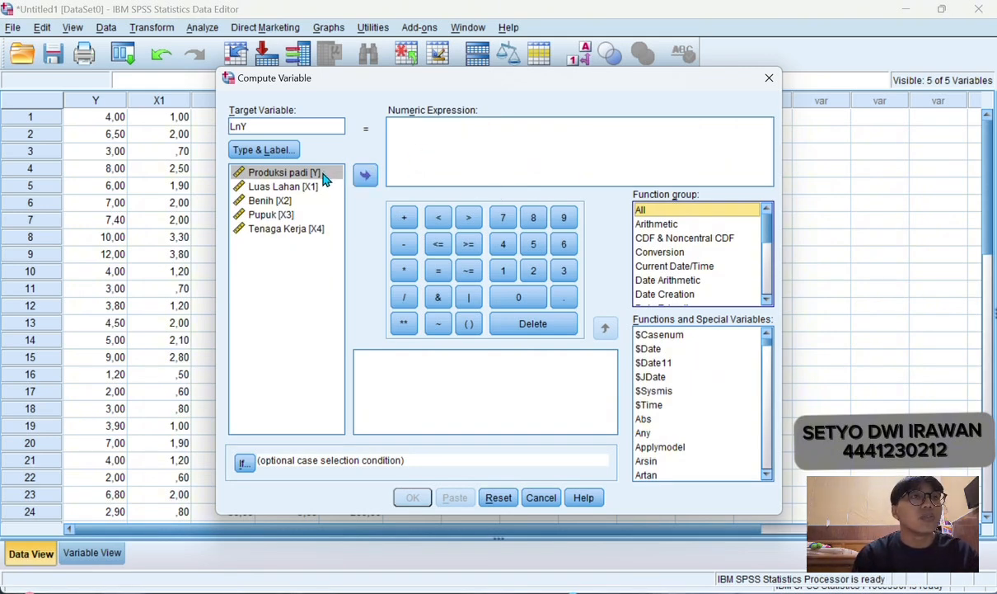
{"action": "left_click", "coordinate": [257, 129]}
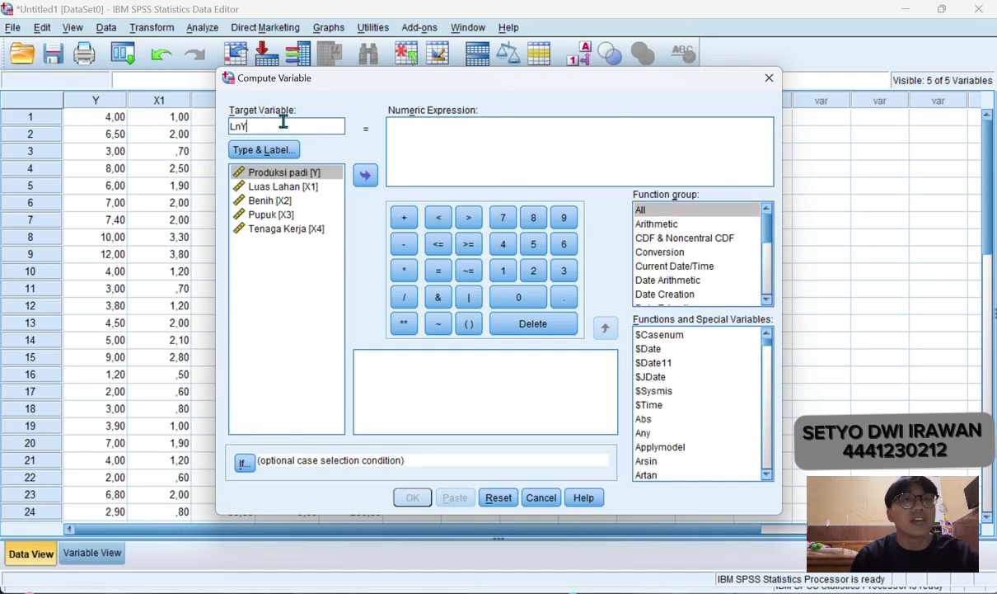
{"action": "left_click", "coordinate": [700, 211]}
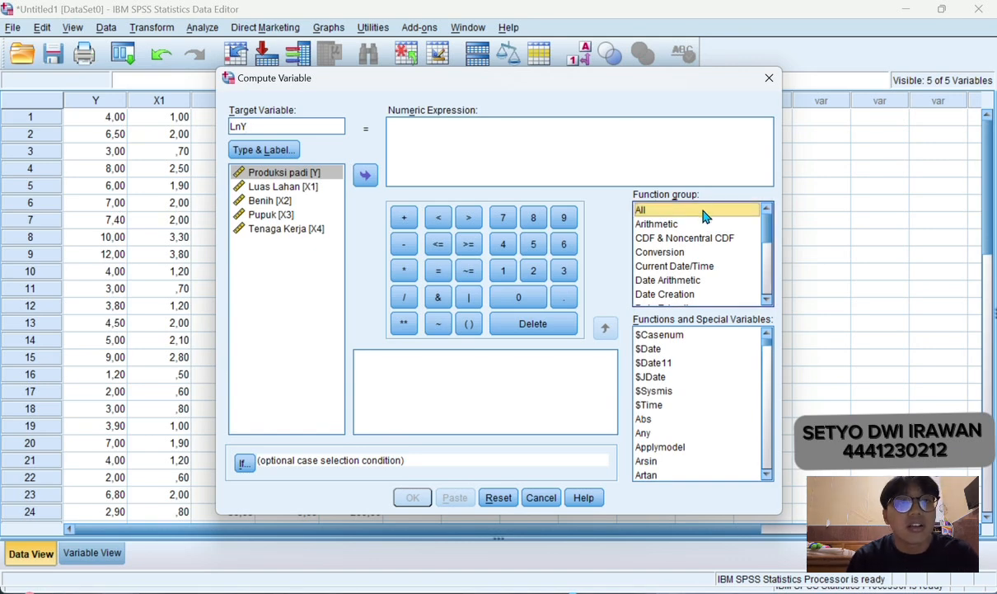
{"action": "scroll", "coordinate": [714, 299], "scroll_direction": "down", "scroll_amount": 1}
{"action": "scroll", "coordinate": [710, 378], "scroll_direction": "down", "scroll_amount": 1}
{"action": "scroll", "coordinate": [710, 379], "scroll_direction": "down", "scroll_amount": 2}
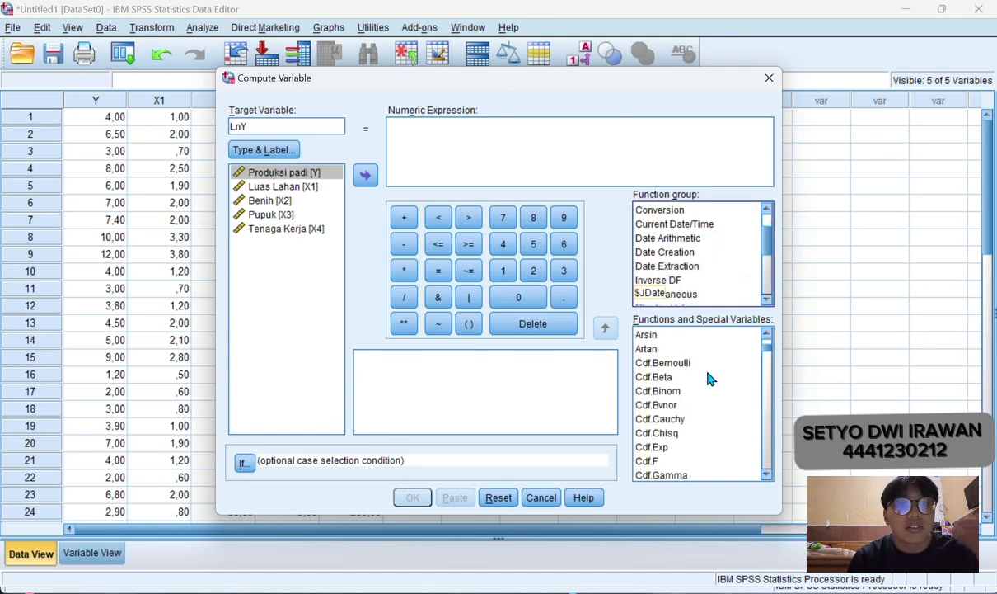
{"action": "scroll", "coordinate": [707, 375], "scroll_direction": "down", "scroll_amount": 4}
{"action": "scroll", "coordinate": [708, 375], "scroll_direction": "down", "scroll_amount": 12}
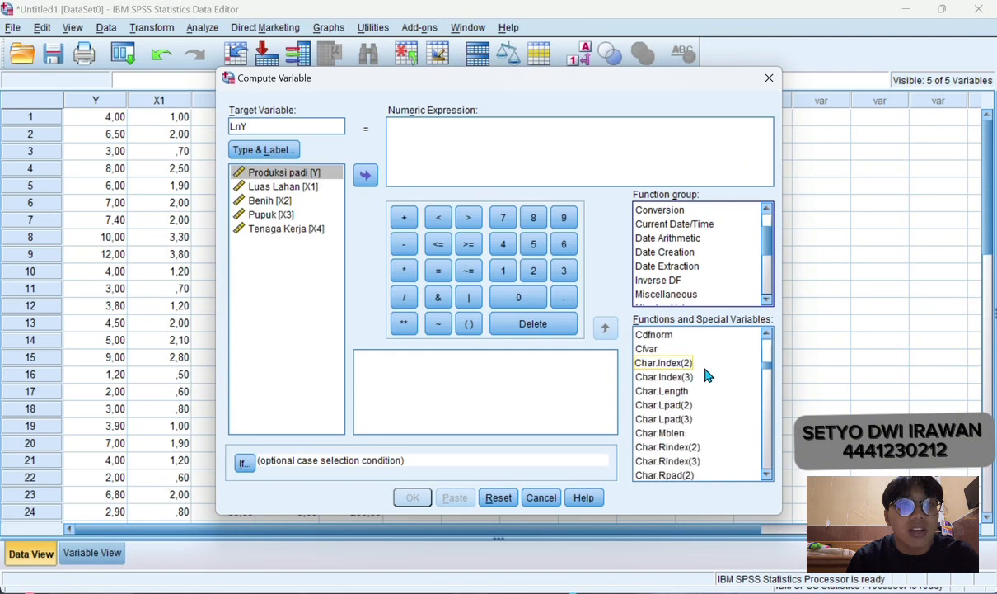
{"action": "scroll", "coordinate": [708, 378], "scroll_direction": "down", "scroll_amount": 8}
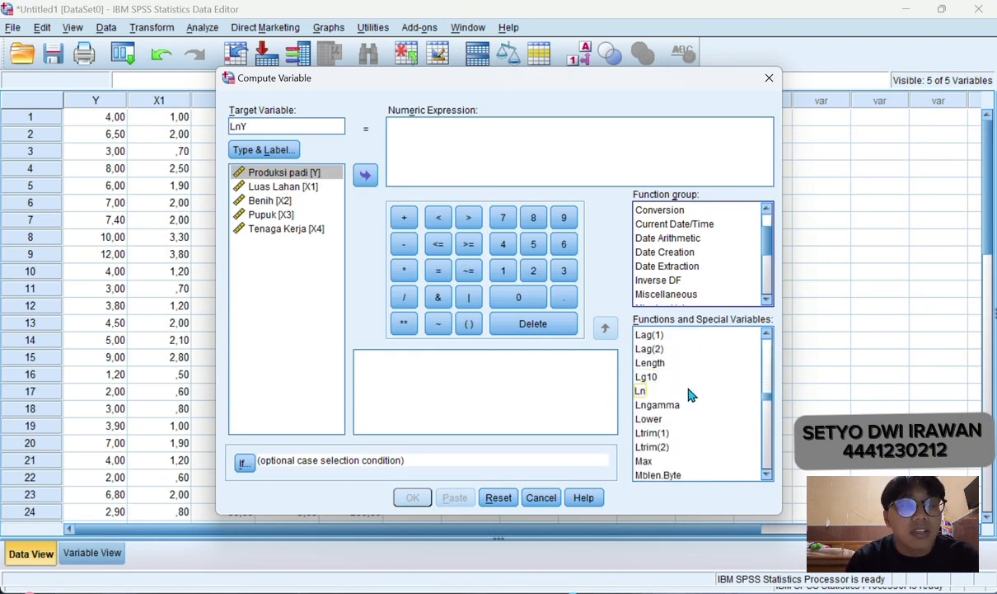
{"action": "left_click", "coordinate": [691, 394]}
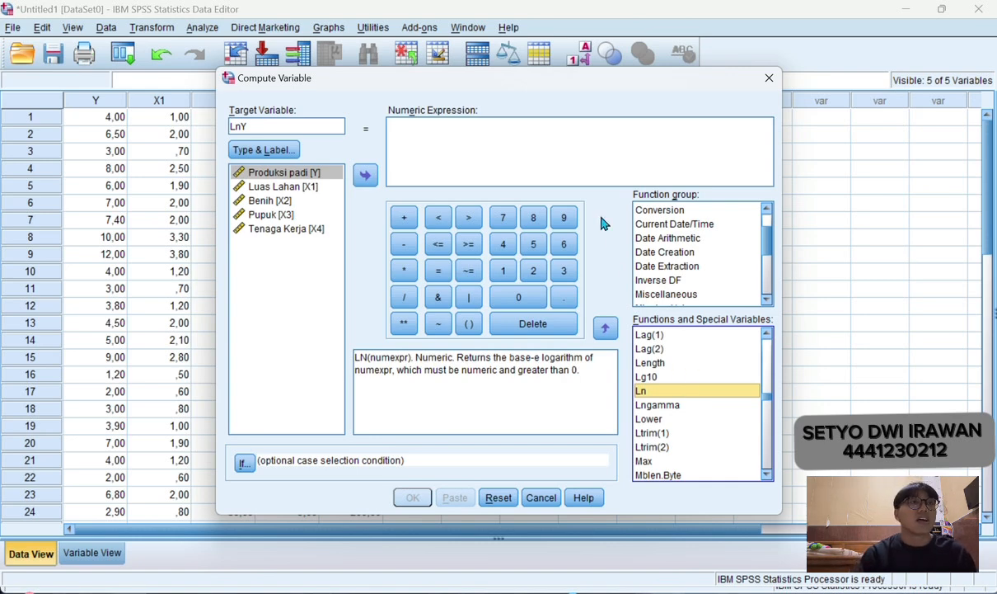
Enter the numeric expression Ln(Y), using the Produksi padi variable, and run the computation for LnY.
{"action": "left_click", "coordinate": [449, 129]}
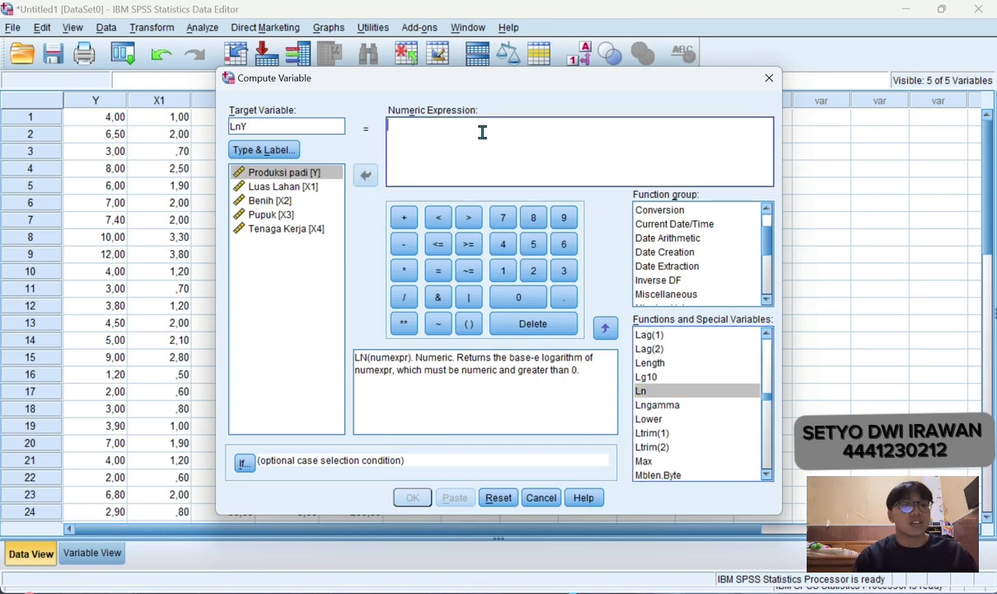
{"action": "type", "text": "Ln"}
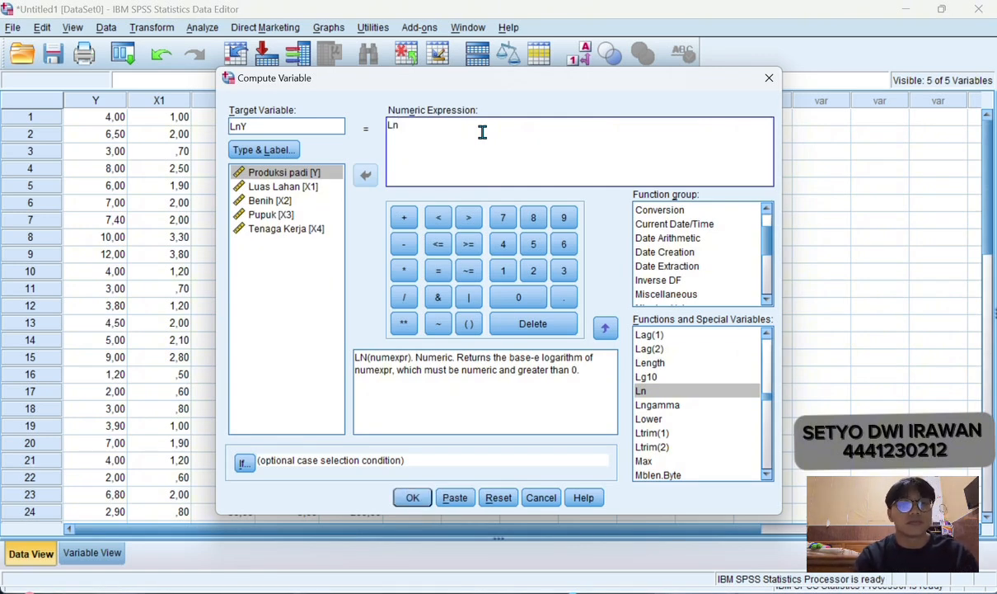
{"action": "type", "text": "("}
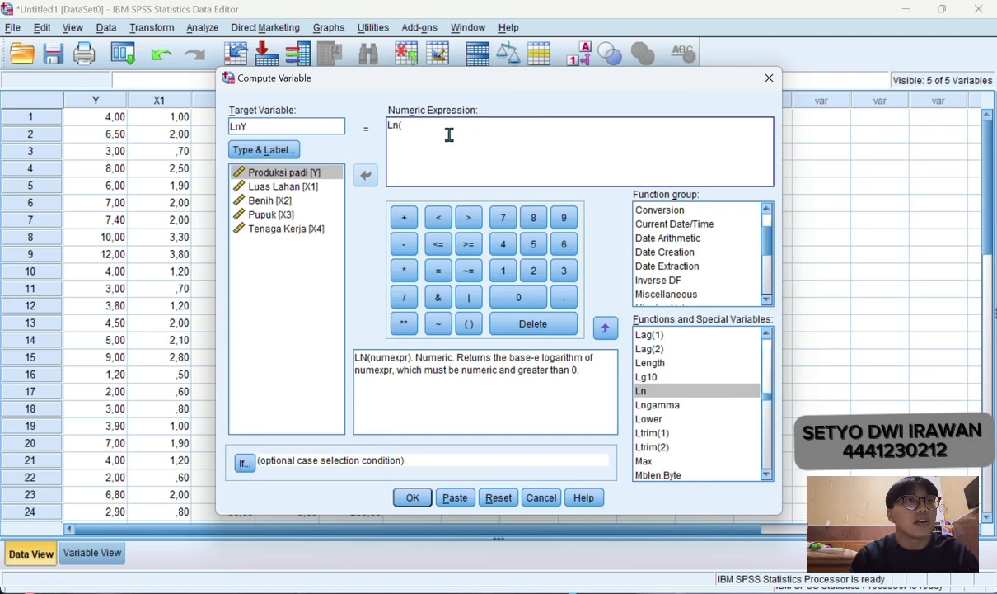
{"action": "left_click", "coordinate": [317, 176]}
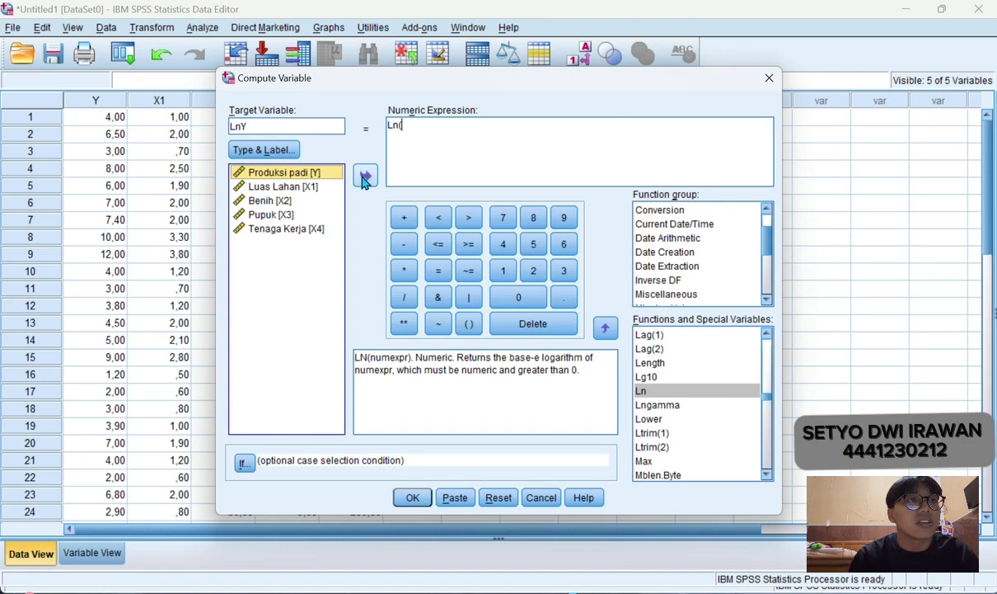
{"action": "left_click", "coordinate": [364, 177]}
{"action": "left_click", "coordinate": [426, 125]}
{"action": "type", "text": ")"}
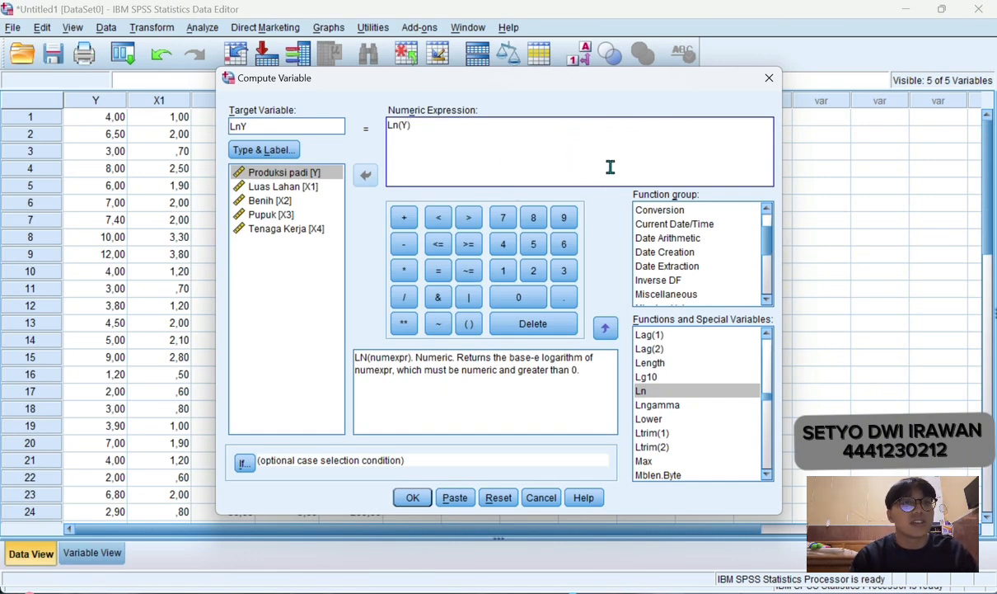
{"action": "left_click", "coordinate": [412, 497]}
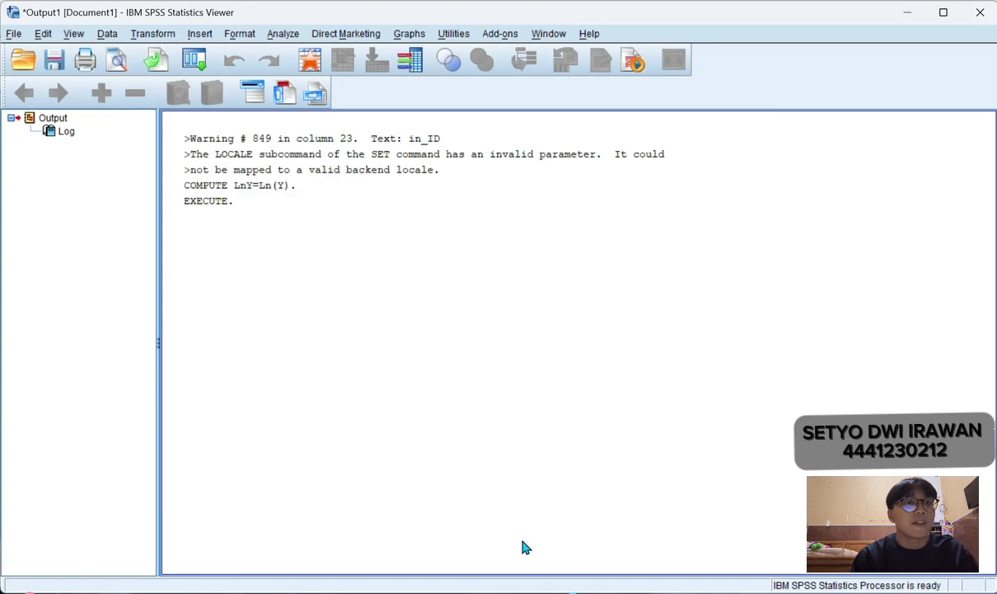
Return to the Data Editor and check the computed LnY column.
{"action": "mouse_move", "coordinate": [668, 593]}
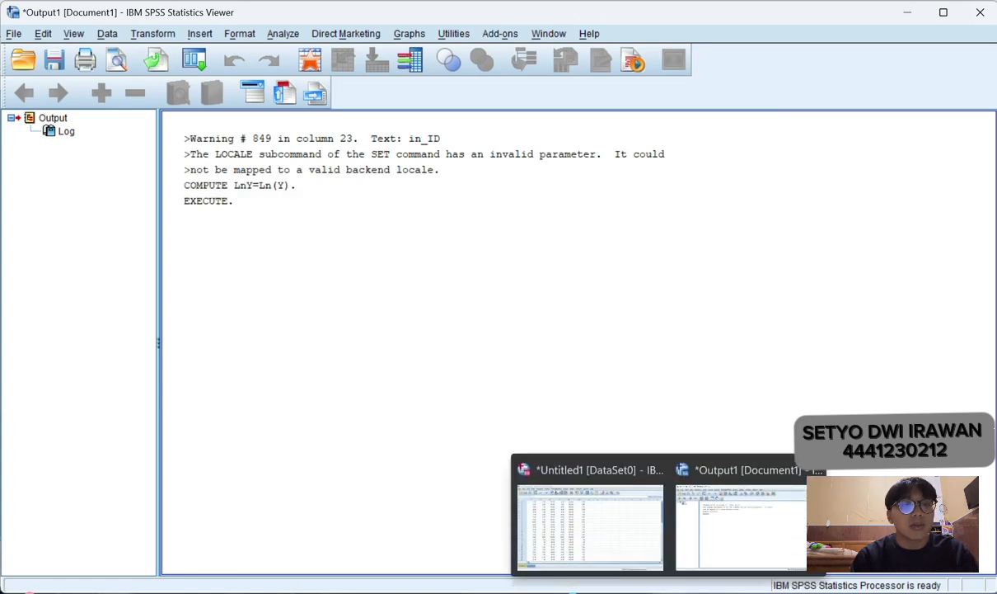
{"action": "left_click", "coordinate": [604, 555]}
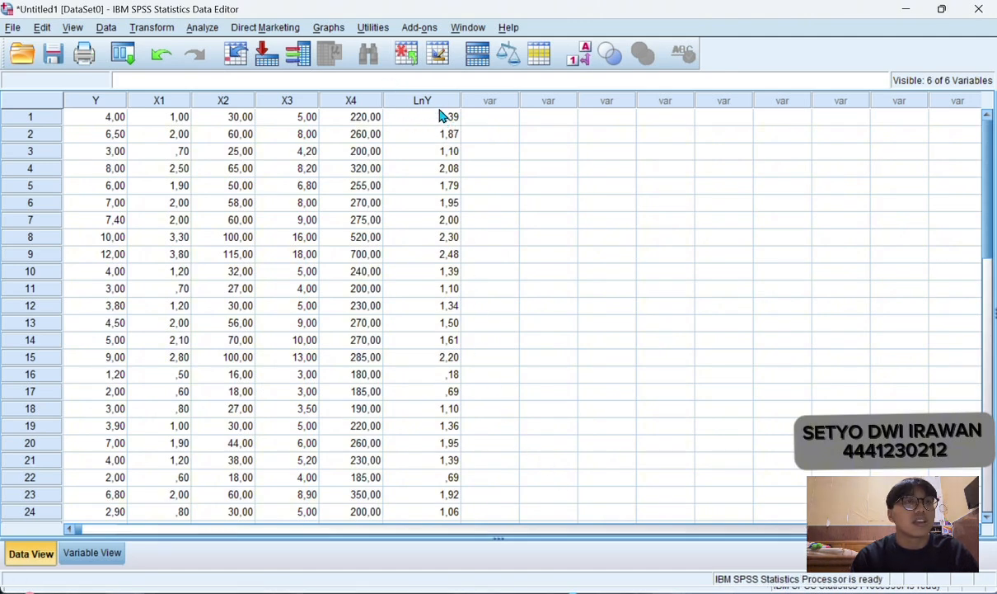
{"action": "scroll", "coordinate": [445, 140], "scroll_direction": "down", "scroll_amount": 1}
{"action": "scroll", "coordinate": [458, 272], "scroll_direction": "down", "scroll_amount": 1}
{"action": "scroll", "coordinate": [456, 321], "scroll_direction": "up", "scroll_amount": 2}
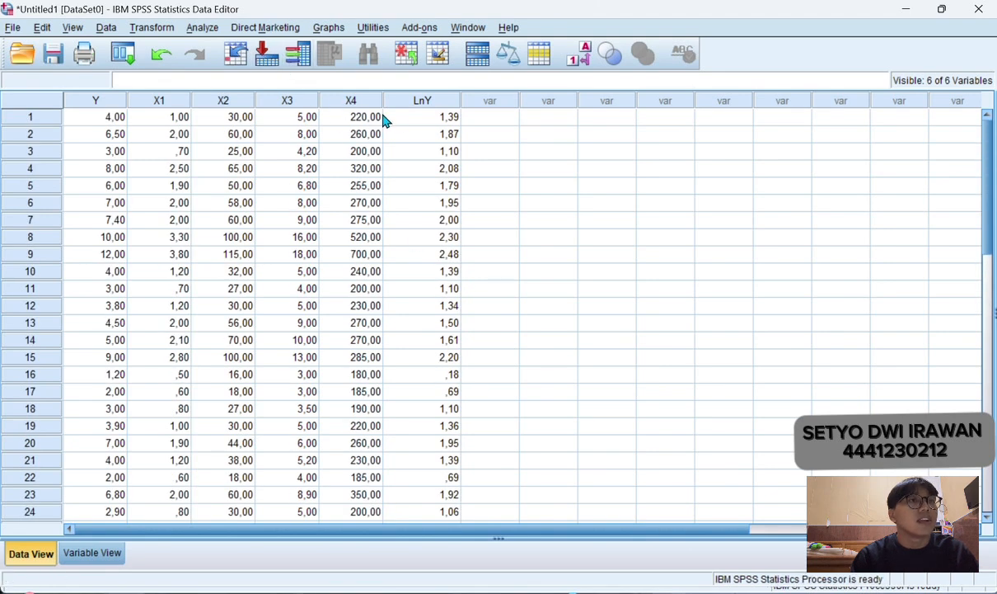
Start another variable computation and set the target variable to LnX1.
{"action": "left_click", "coordinate": [151, 28]}
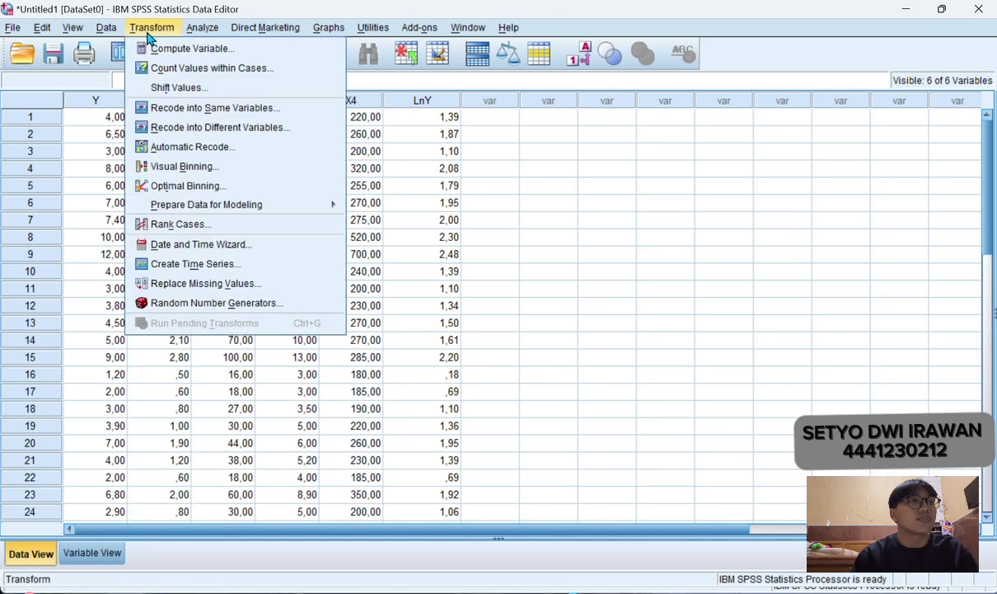
{"action": "left_click", "coordinate": [169, 47]}
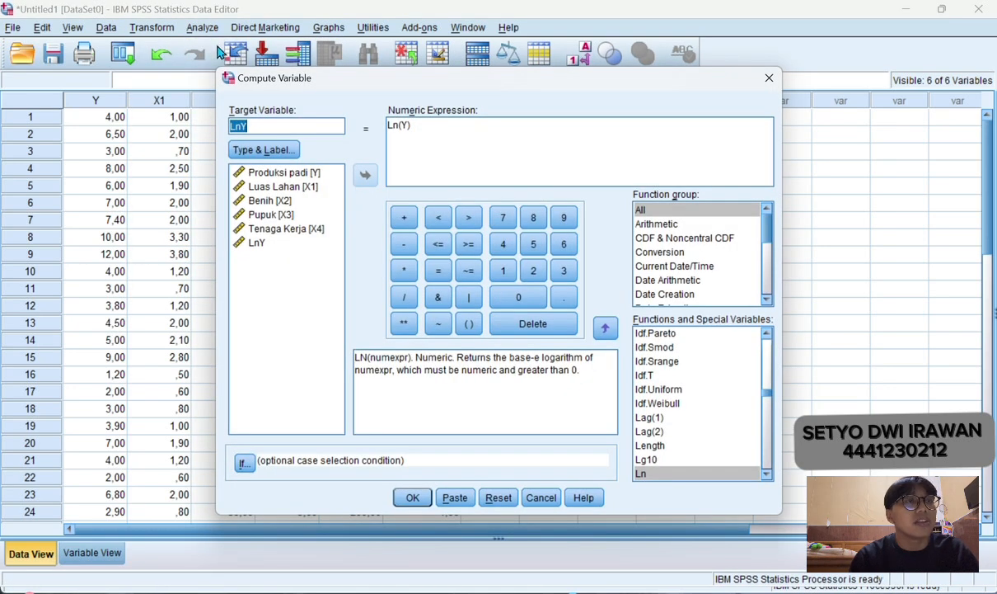
{"action": "left_click", "coordinate": [307, 124]}
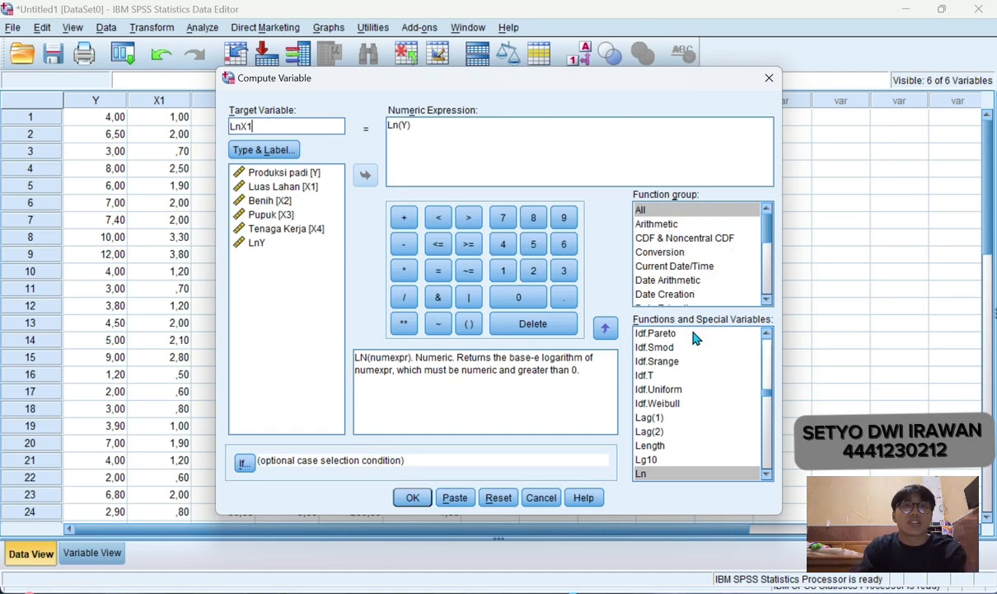
Compute LnX1 with the numeric expression Ln(X1), using the Luas Lahan variable, and return to the Data Editor.
{"action": "left_click", "coordinate": [463, 123]}
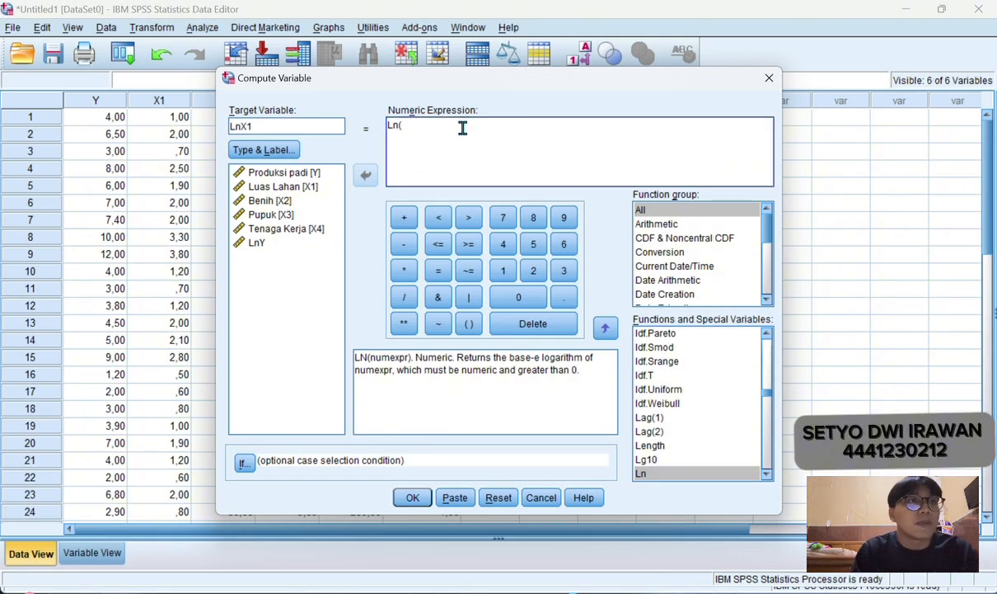
{"action": "left_click", "coordinate": [311, 188]}
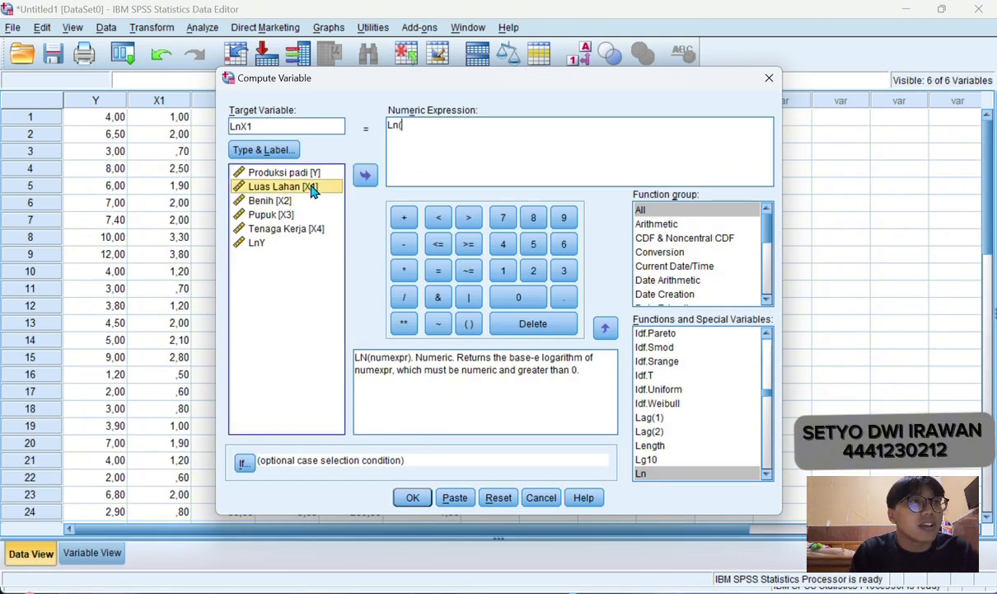
{"action": "left_click", "coordinate": [368, 178]}
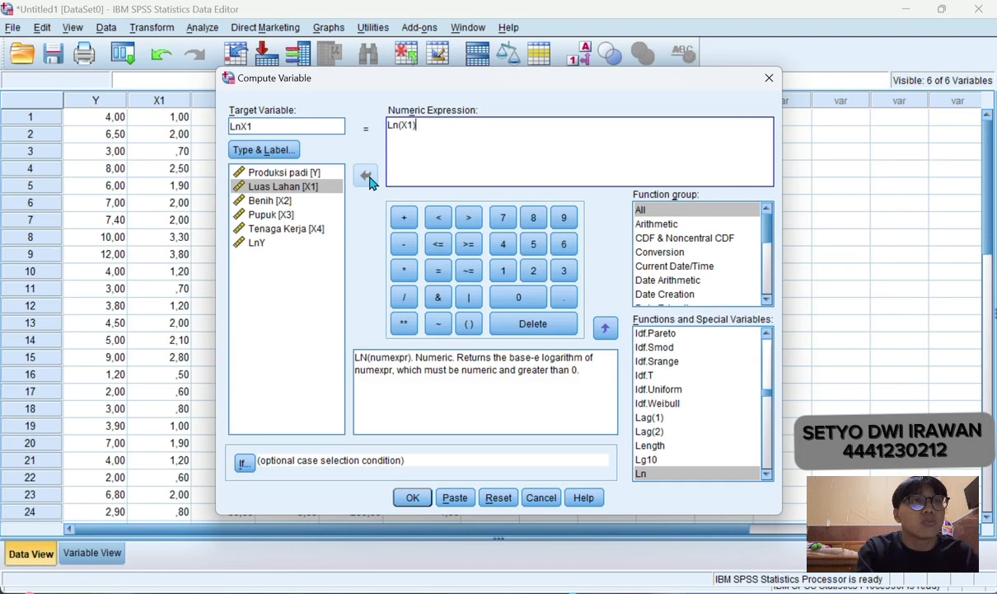
{"action": "left_click", "coordinate": [412, 498]}
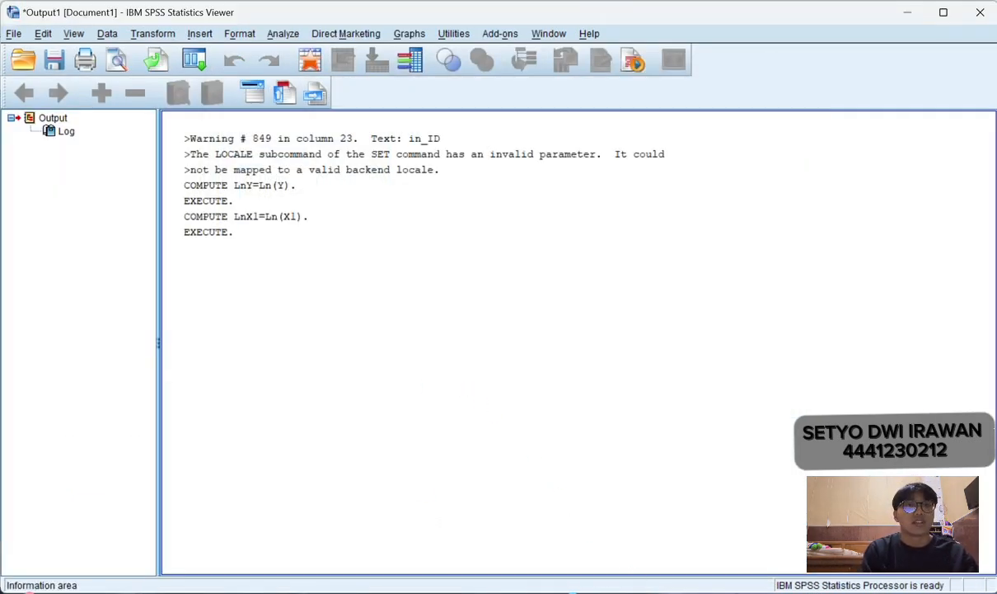
{"action": "mouse_move", "coordinate": [644, 588]}
{"action": "left_click", "coordinate": [625, 547]}
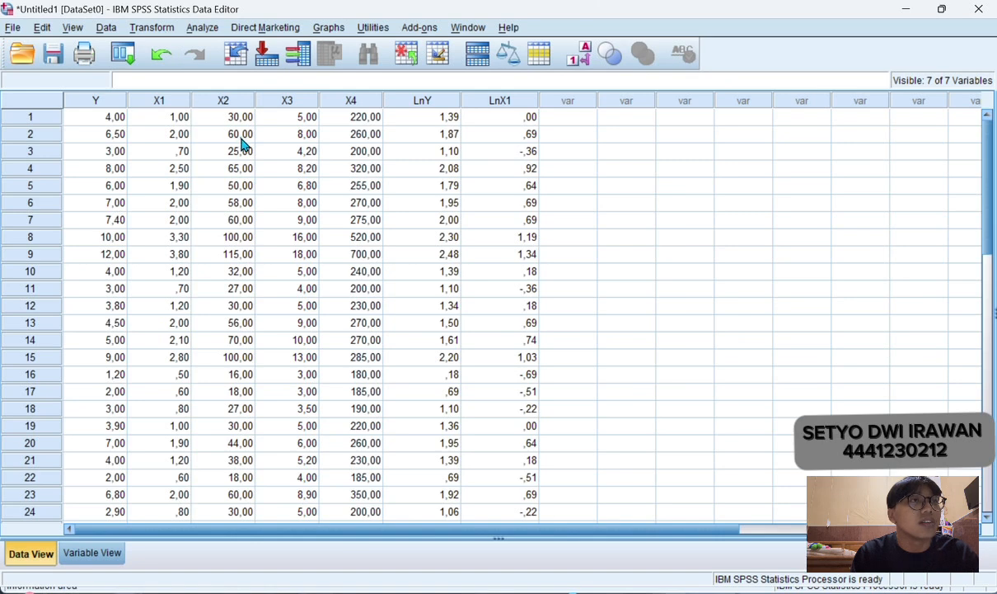
Start another variable computation and set the target variable to LnX2.
{"action": "left_click", "coordinate": [165, 33]}
{"action": "left_click", "coordinate": [178, 44]}
{"action": "left_click", "coordinate": [314, 125]}
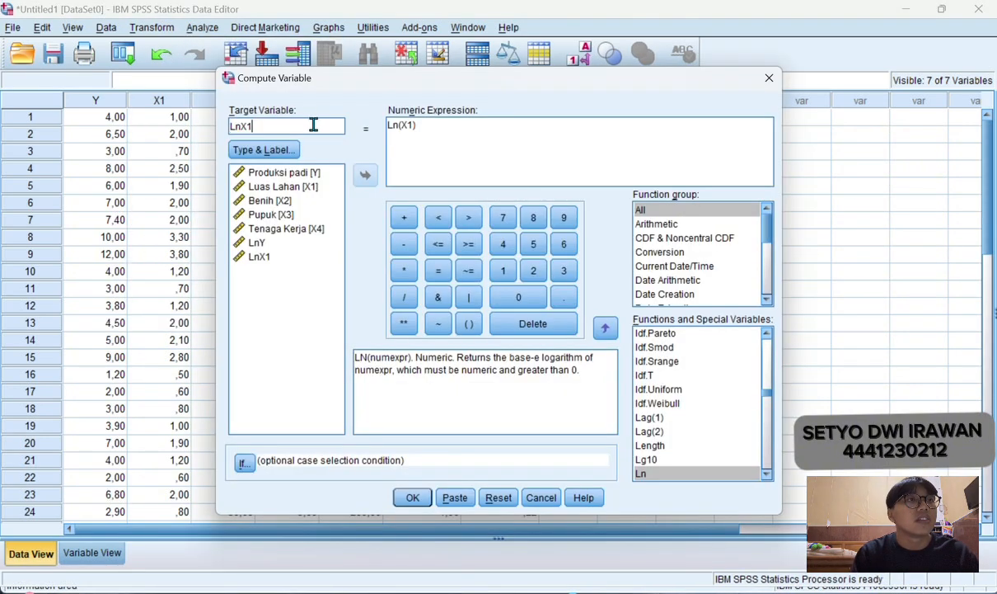
{"action": "key", "text": "BackSpace"}
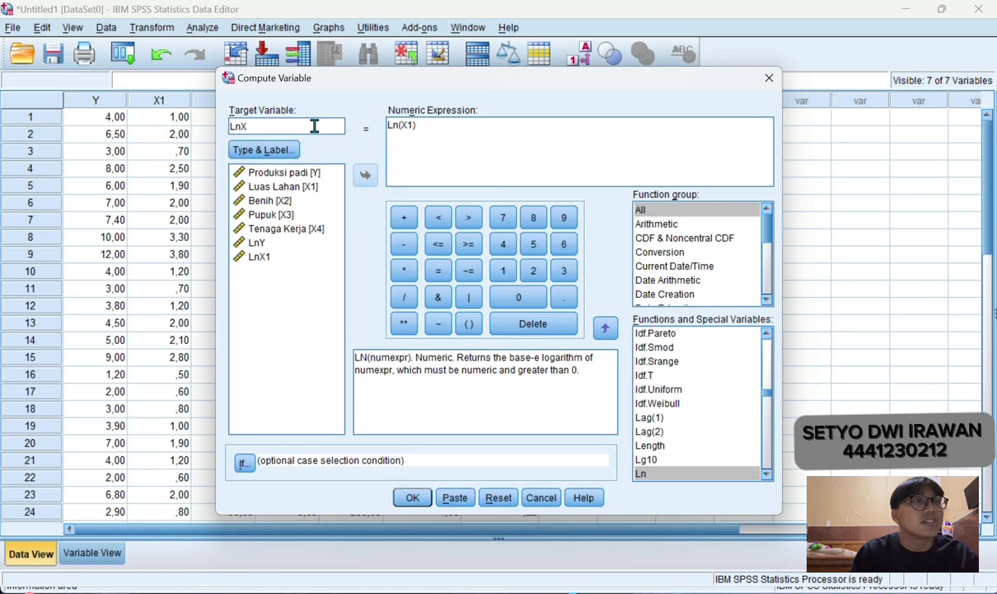
{"action": "type", "text": "2"}
Compute LnX2 with the numeric expression Ln(X2), using the Benih variable, and return to the Data Editor.
{"action": "left_click", "coordinate": [417, 126]}
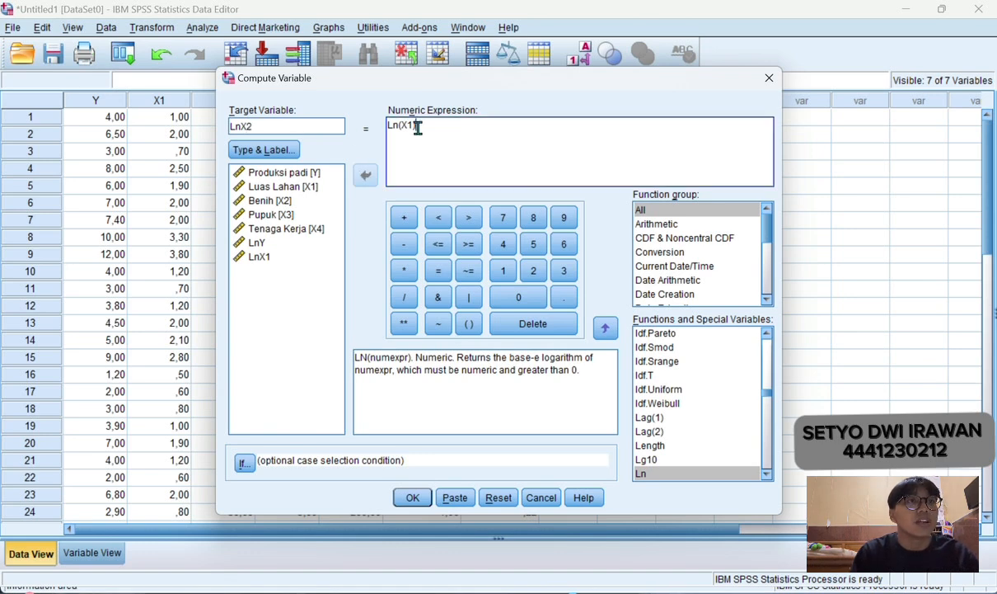
{"action": "key", "text": "BackSpace"}
{"action": "key", "text": "BackSpace"}
{"action": "key", "text": "BackSpace"}
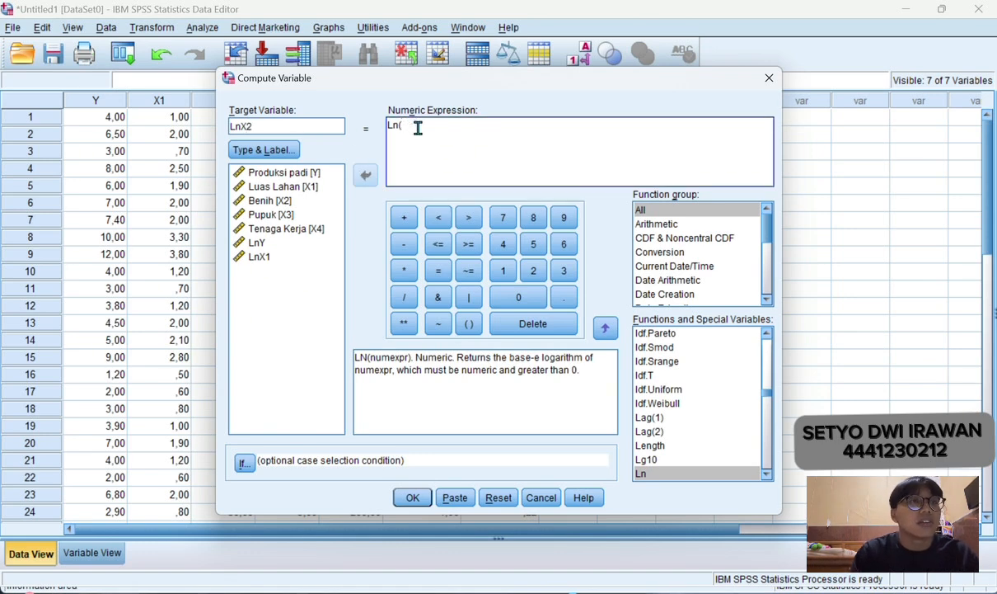
{"action": "left_click", "coordinate": [308, 202]}
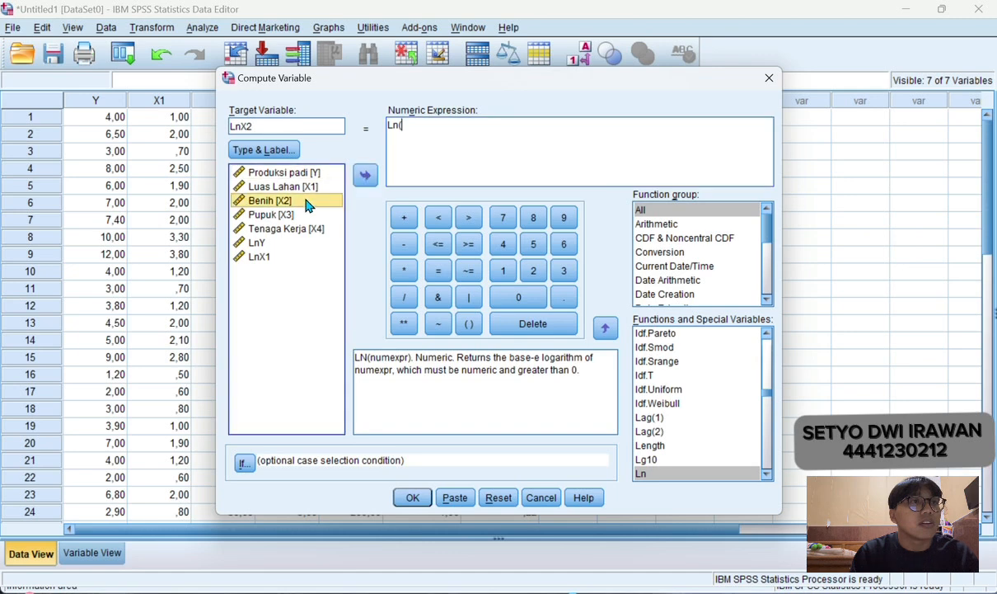
{"action": "left_click", "coordinate": [361, 175]}
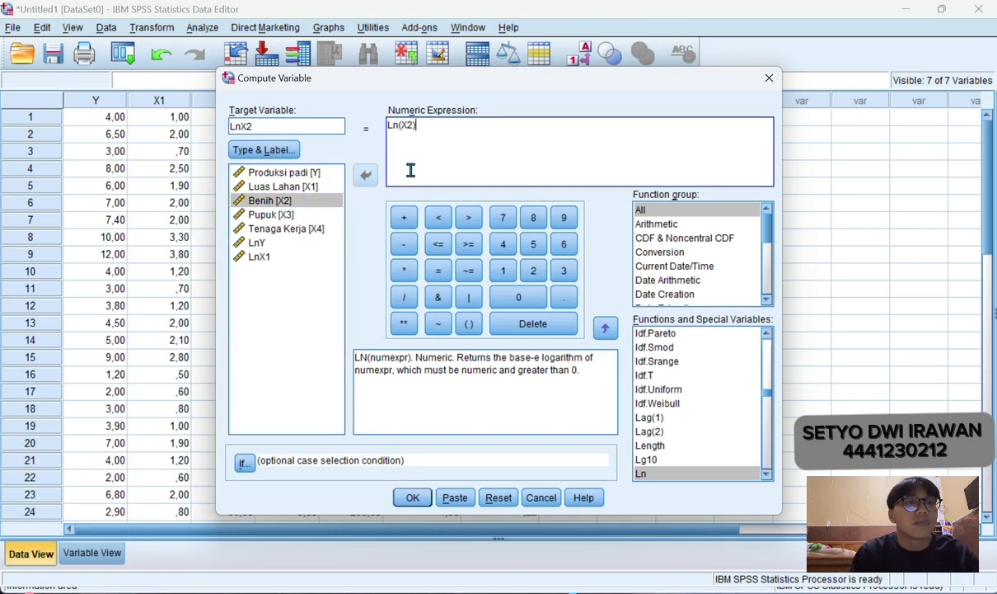
{"action": "left_click", "coordinate": [412, 497]}
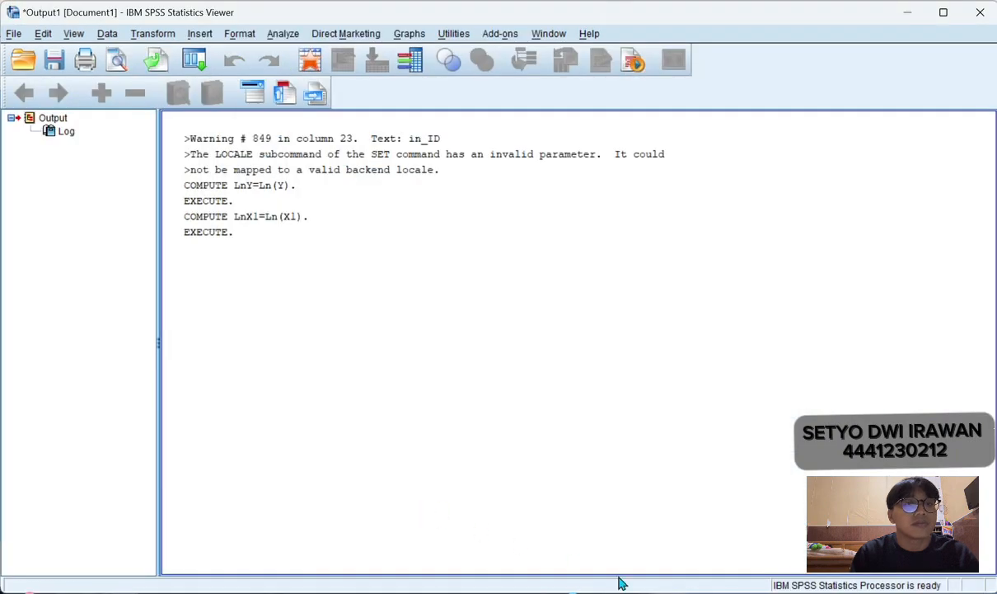
{"action": "mouse_move", "coordinate": [602, 571]}
{"action": "left_click", "coordinate": [605, 528]}
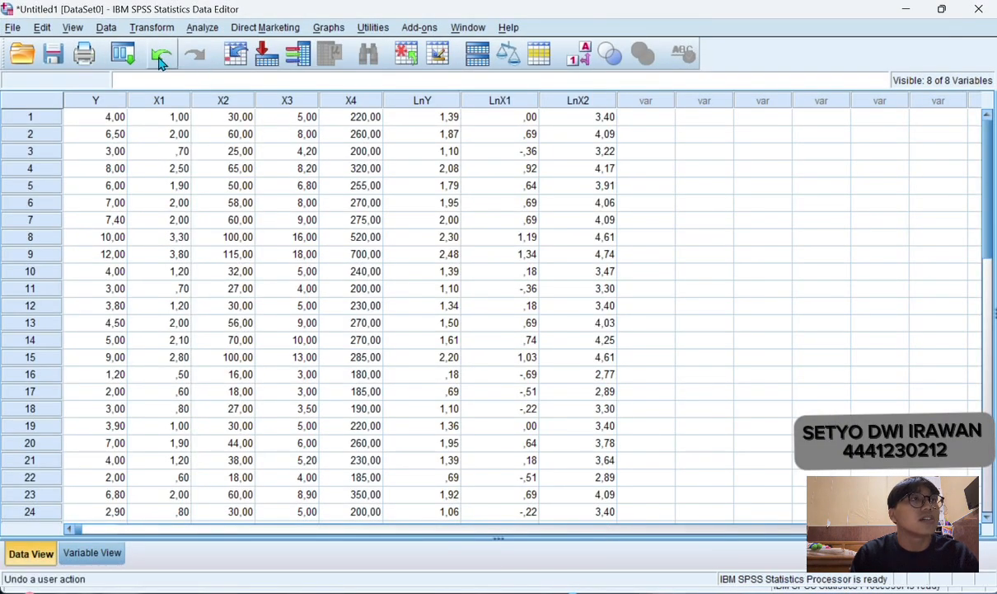
Start another variable computation and set the target variable to LnX3.
{"action": "left_click", "coordinate": [142, 27]}
{"action": "left_click", "coordinate": [185, 46]}
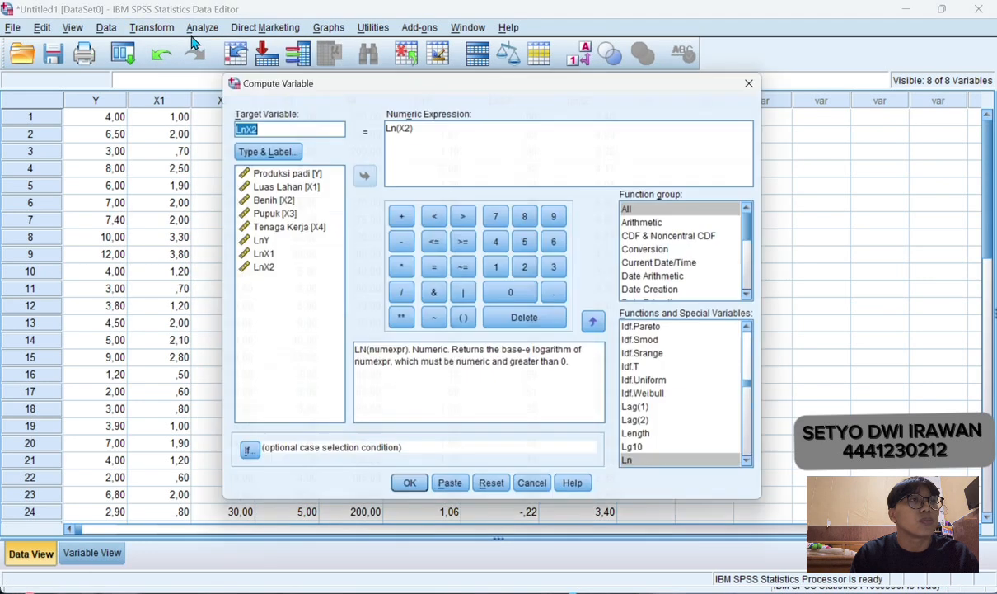
{"action": "left_click", "coordinate": [283, 123]}
{"action": "key", "text": "BackSpace"}
{"action": "type", "text": "3"}
Compute LnX3 with the numeric expression Ln(X3), using the Pupuk variable, and return to the Data Editor.
{"action": "left_click", "coordinate": [455, 137]}
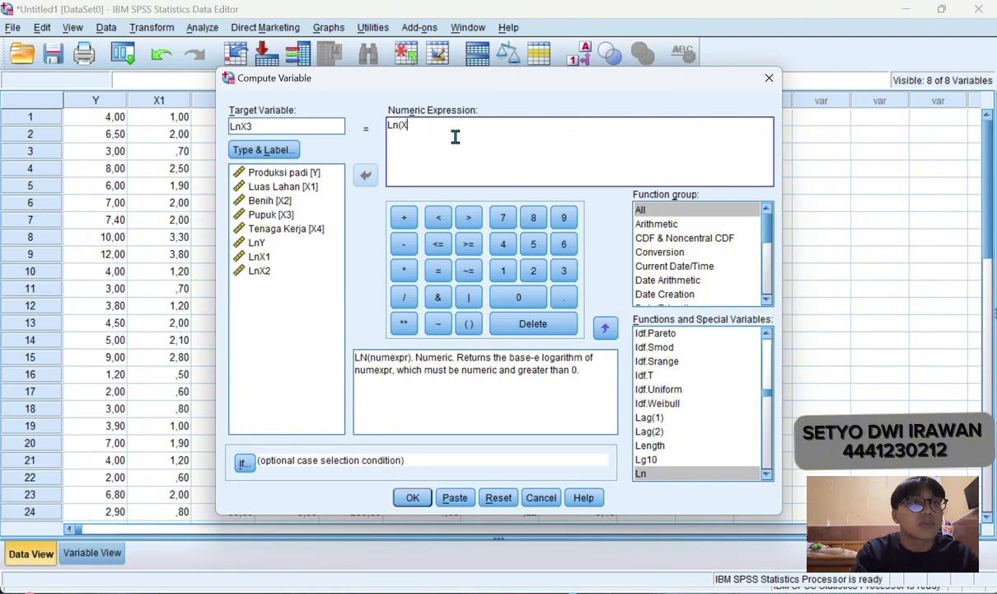
{"action": "key", "text": "BackSpace"}
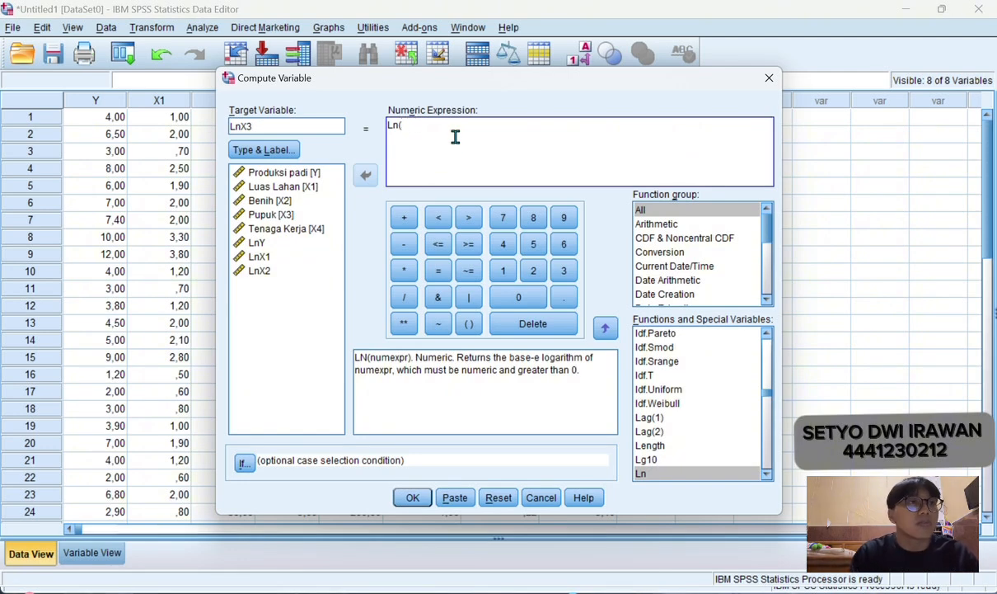
{"action": "left_click", "coordinate": [272, 212]}
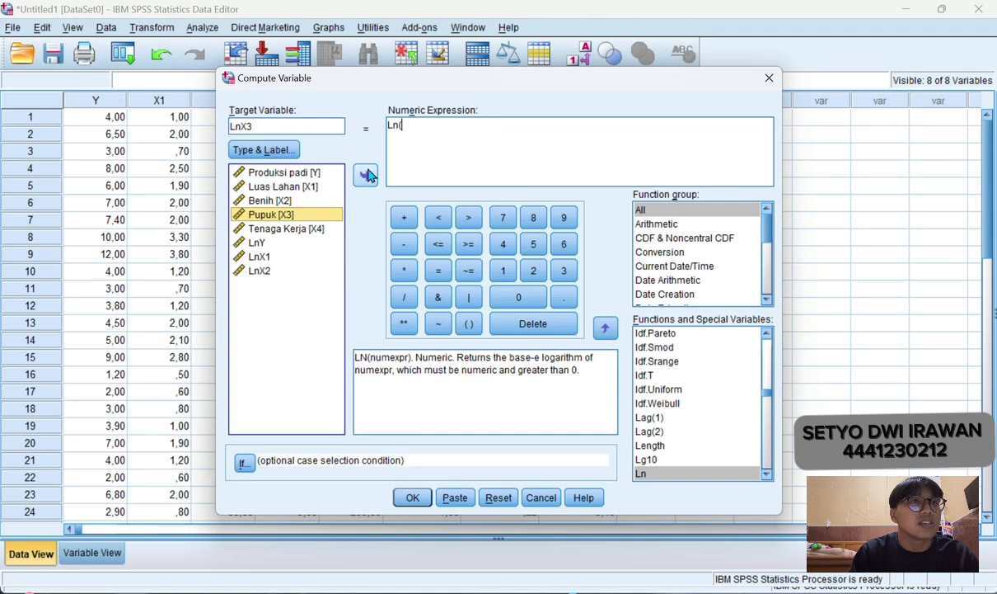
{"action": "left_click", "coordinate": [367, 174]}
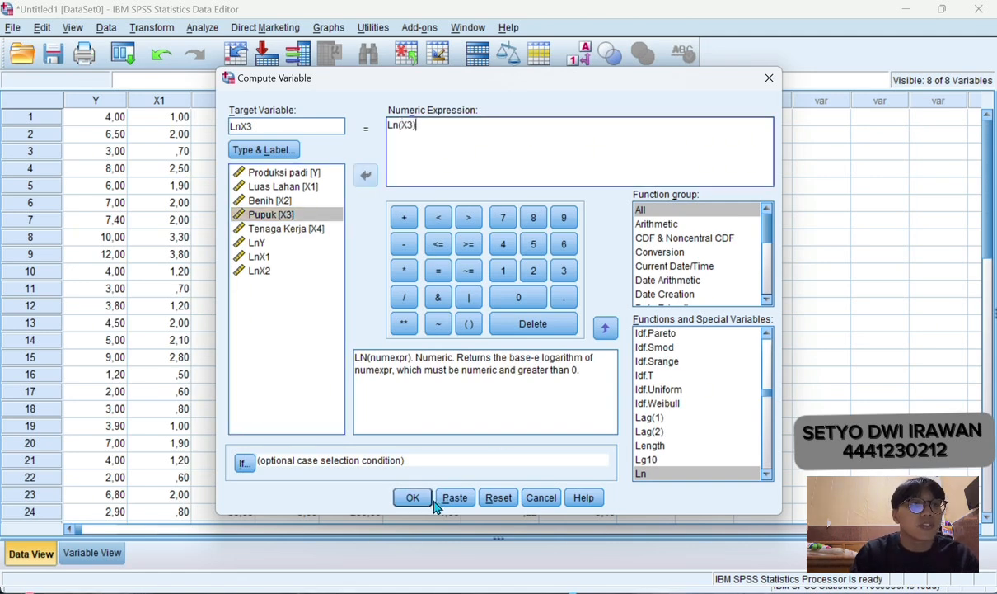
{"action": "left_click", "coordinate": [404, 495]}
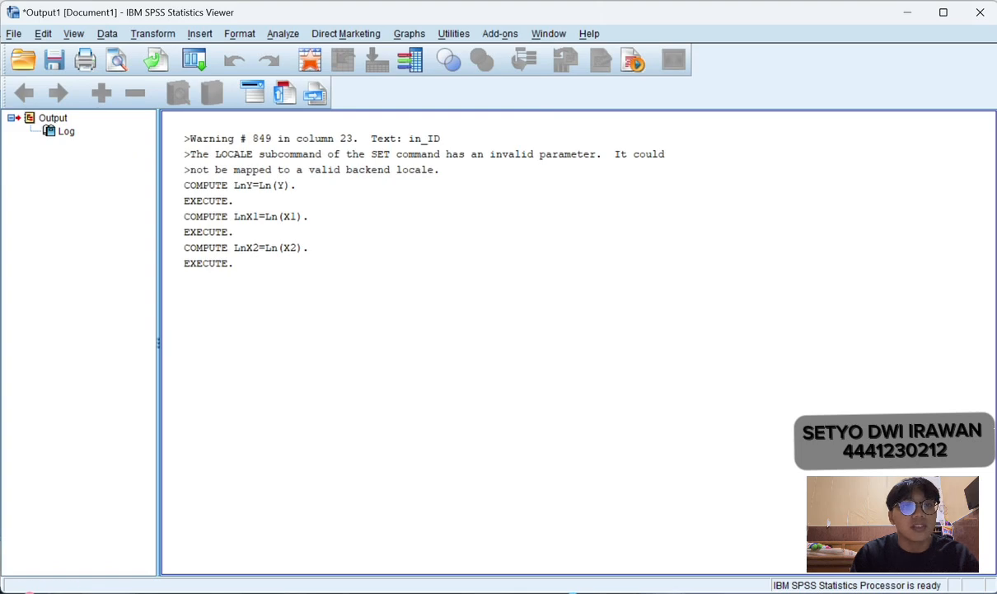
{"action": "mouse_move", "coordinate": [660, 587]}
{"action": "left_click", "coordinate": [623, 558]}
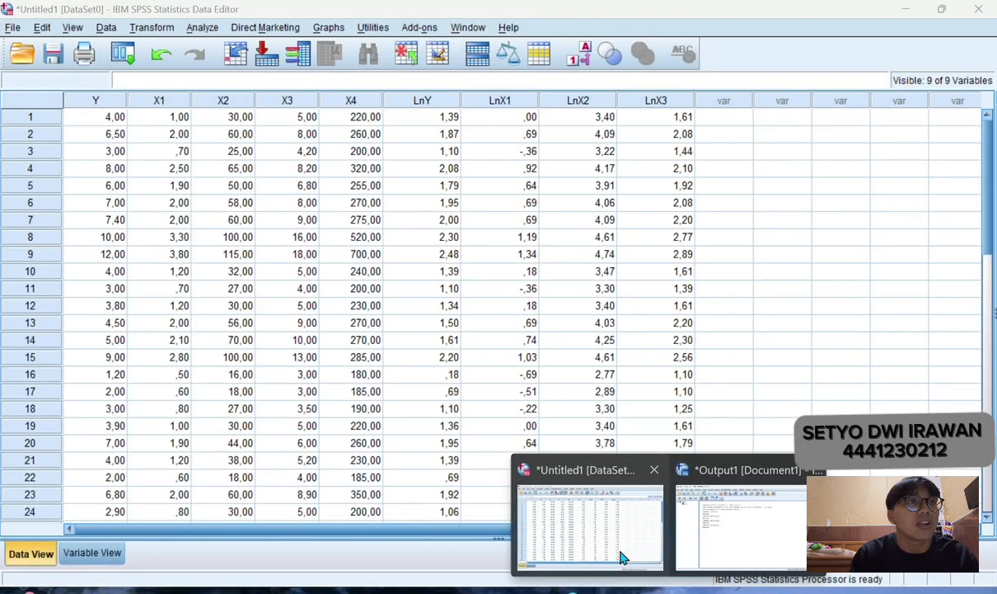
Start another variable computation and set the target variable to LnX4.
{"action": "left_click", "coordinate": [151, 31]}
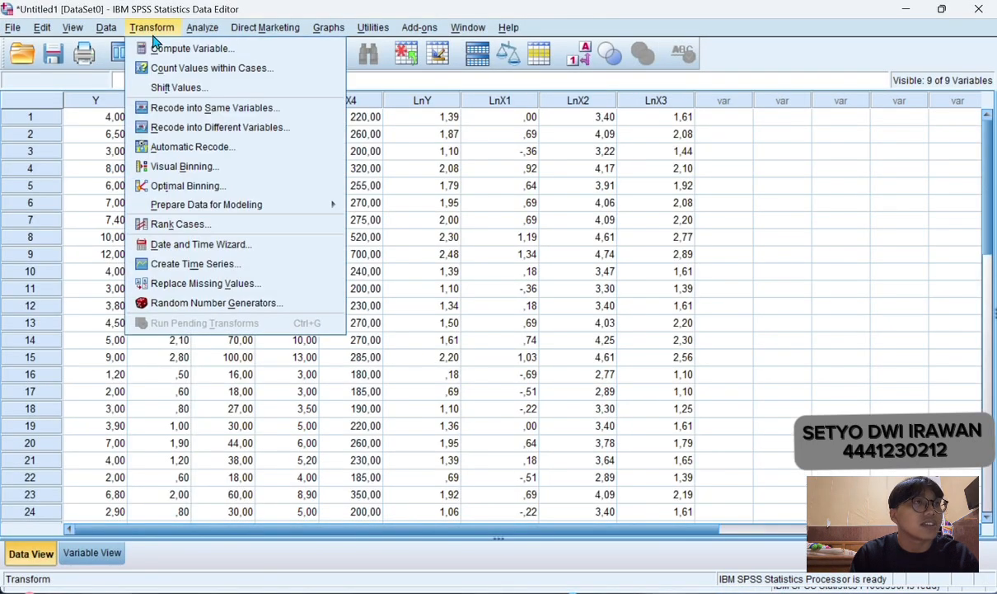
{"action": "left_click", "coordinate": [185, 48]}
{"action": "left_click", "coordinate": [332, 124]}
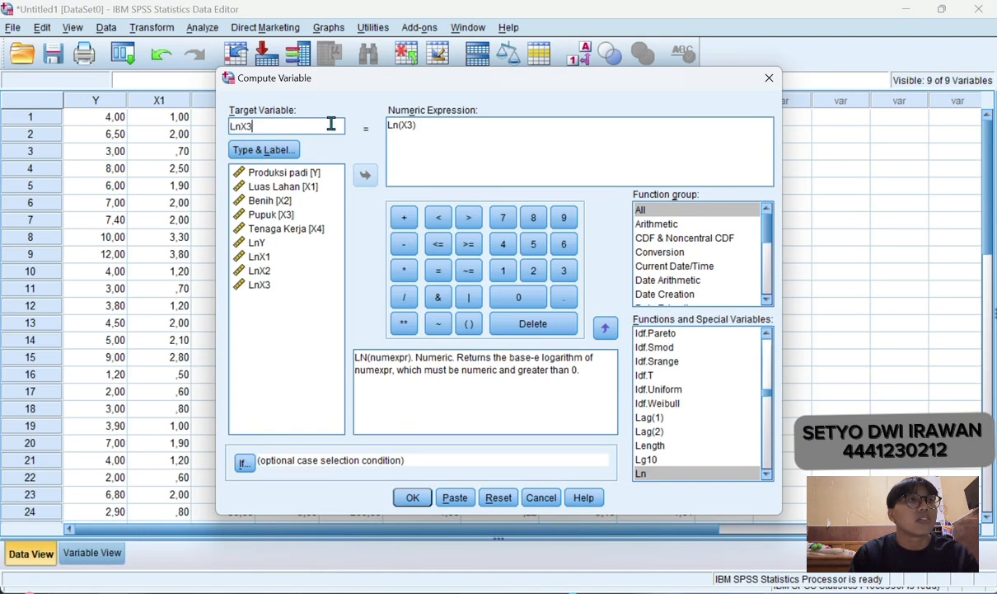
Compute LnX4 with the numeric expression Ln(X4), using the Tenaga Kerja variable, and return to the Data Editor.
{"action": "left_click", "coordinate": [430, 127]}
{"action": "key", "text": "BackSpace"}
{"action": "key", "text": "BackSpace"}
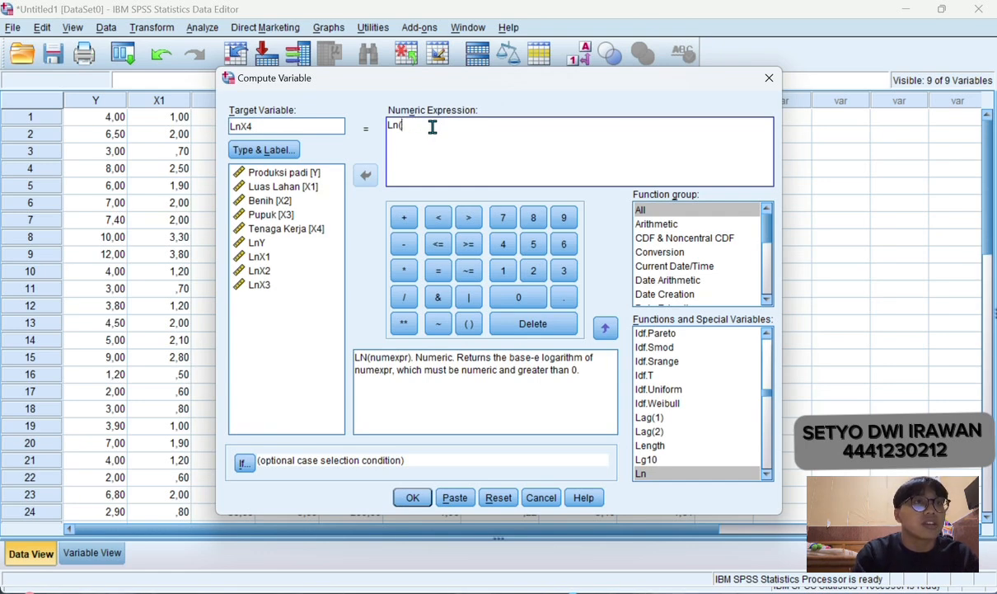
{"action": "left_click", "coordinate": [313, 230]}
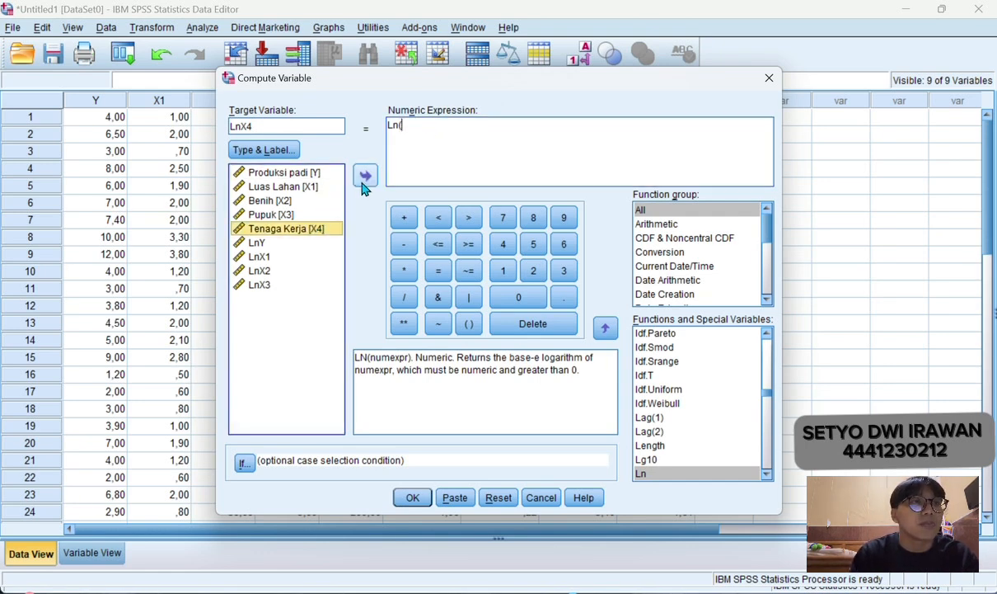
{"action": "left_click", "coordinate": [365, 178]}
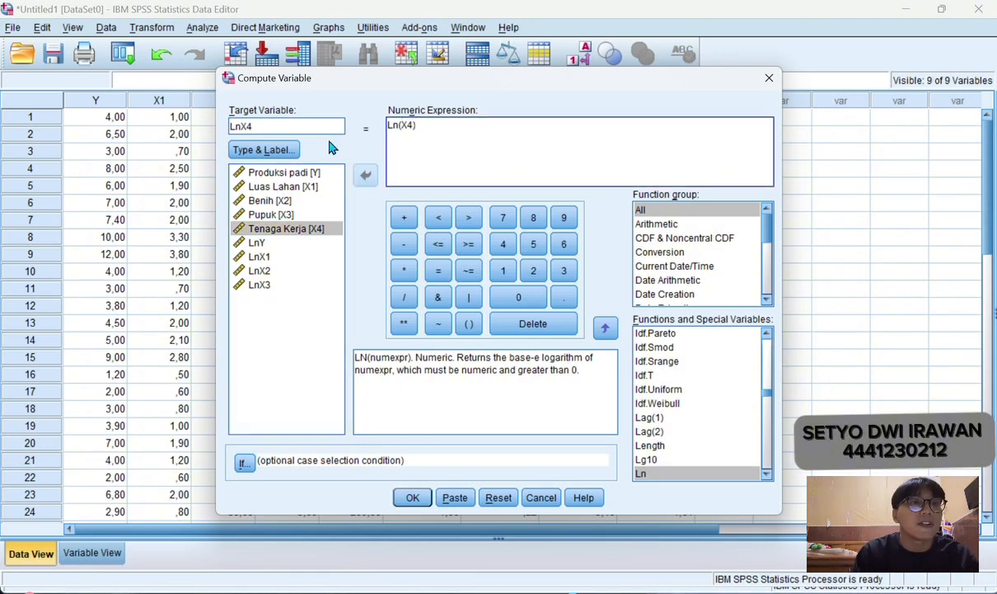
{"action": "left_click", "coordinate": [412, 497]}
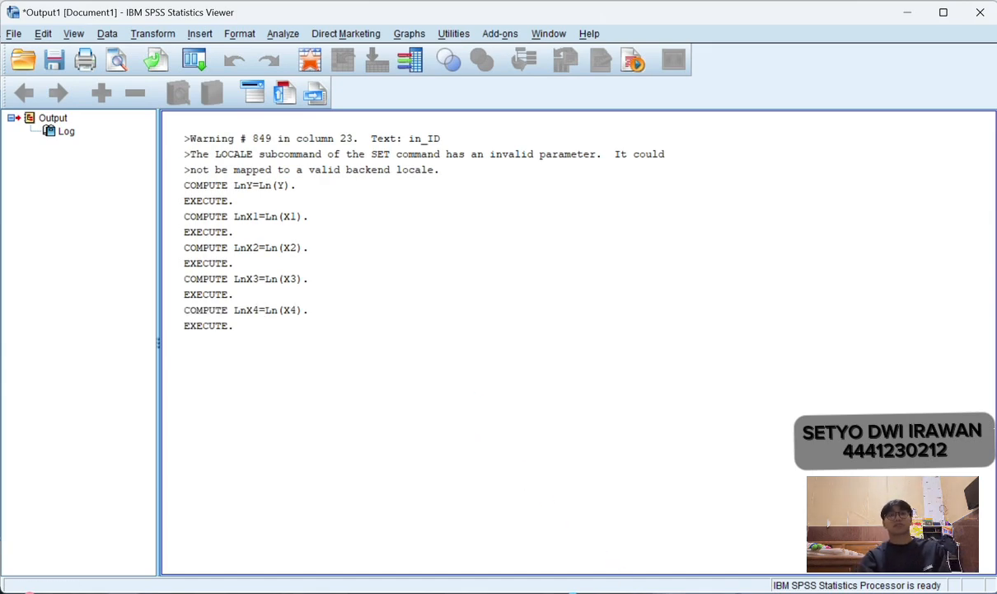
{"action": "mouse_move", "coordinate": [648, 590]}
{"action": "left_click", "coordinate": [640, 546]}
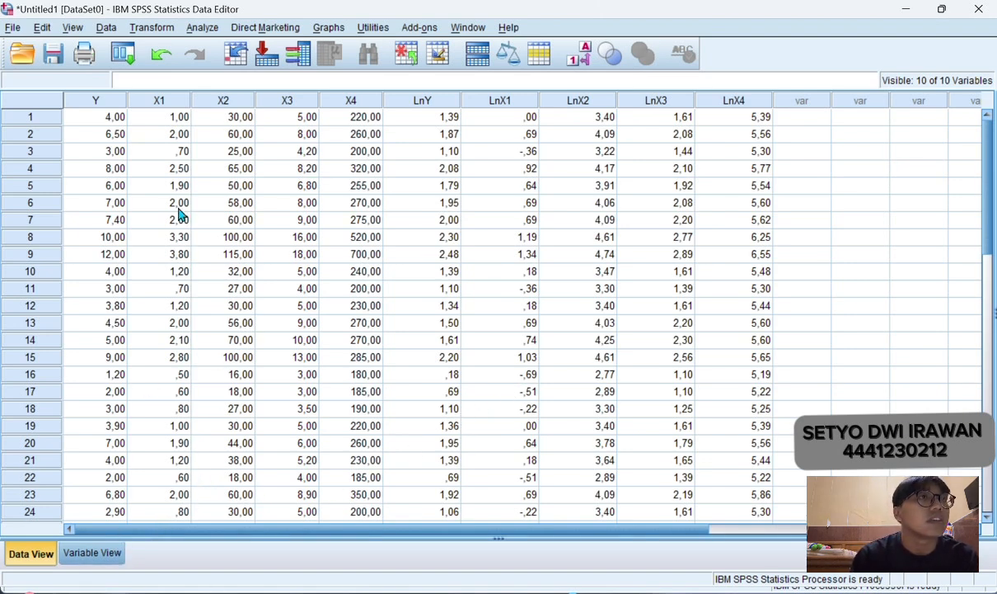
{"action": "left_click", "coordinate": [204, 27]}
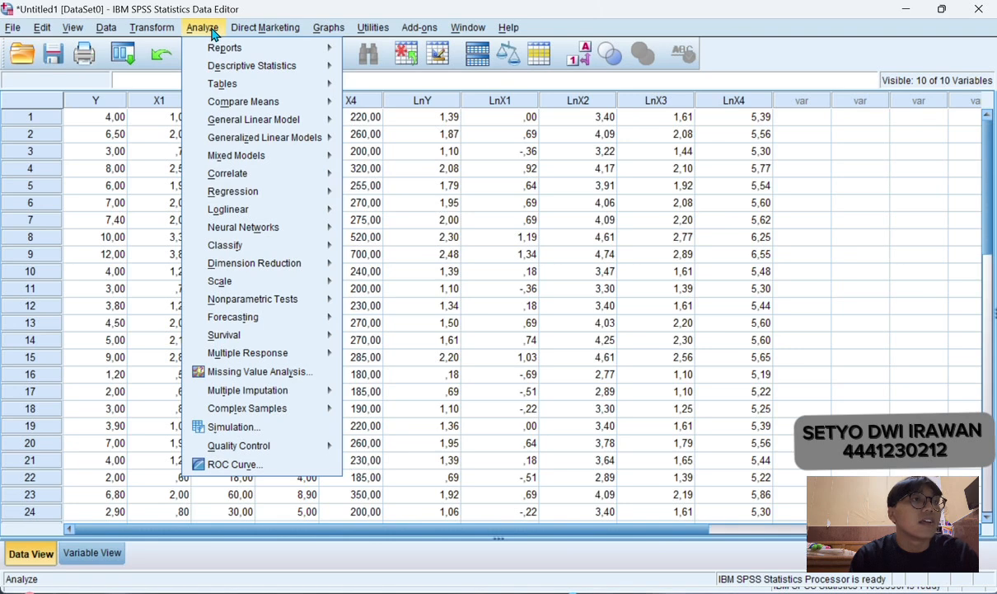
{"action": "mouse_move", "coordinate": [268, 213]}
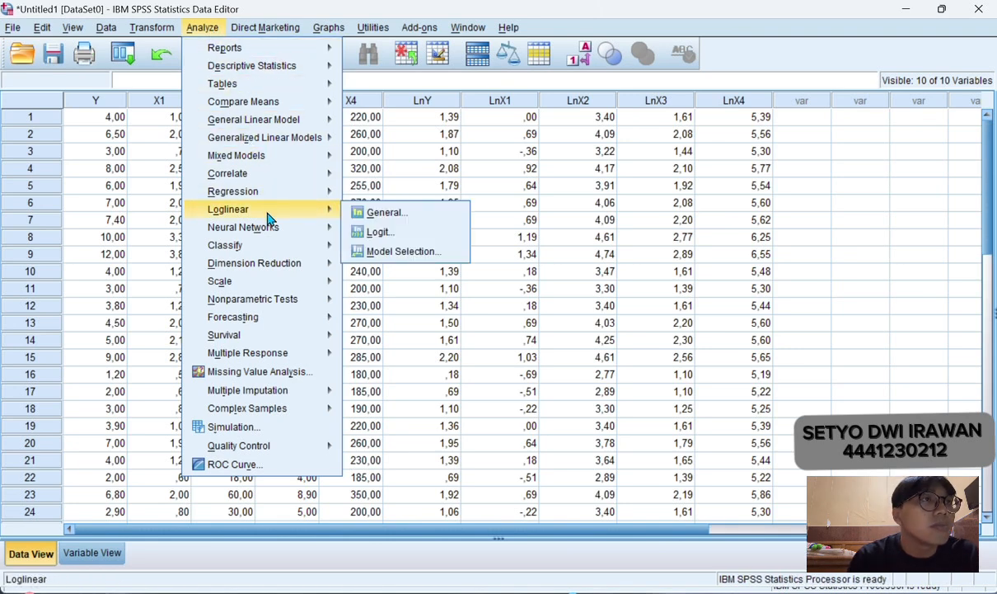
{"action": "mouse_move", "coordinate": [267, 194]}
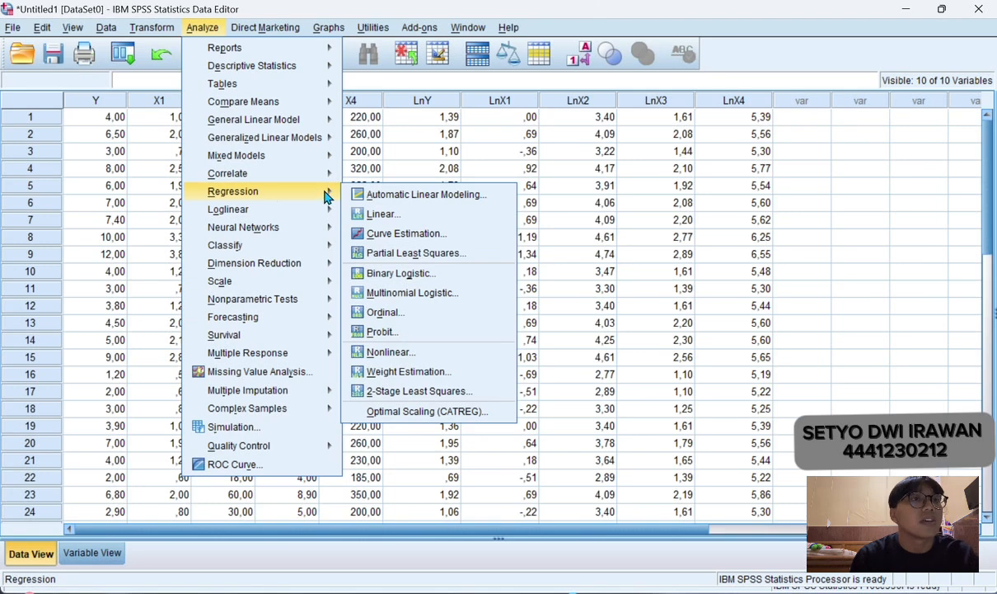
{"action": "left_click", "coordinate": [393, 215]}
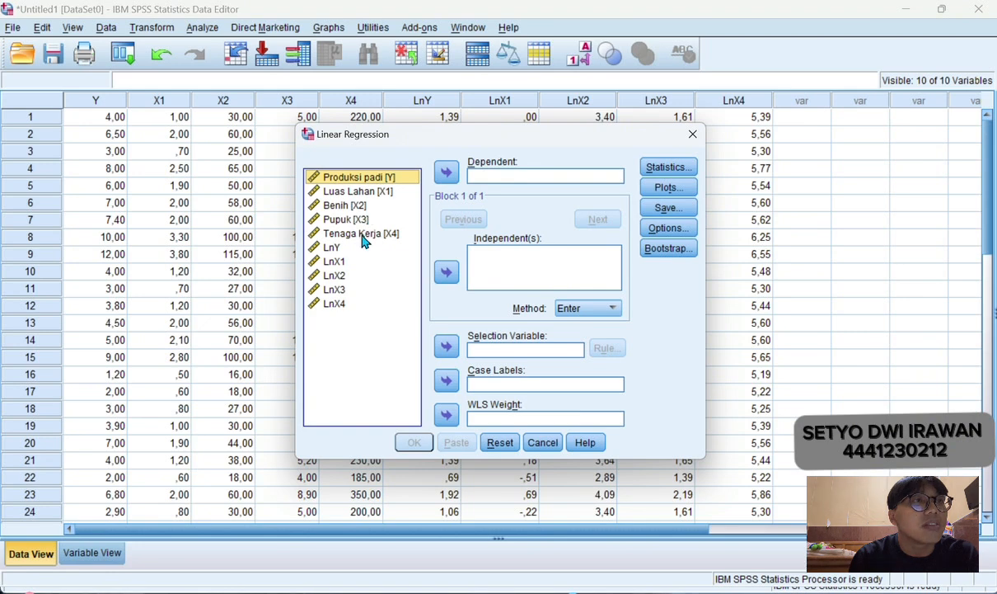
{"action": "left_click", "coordinate": [692, 134]}
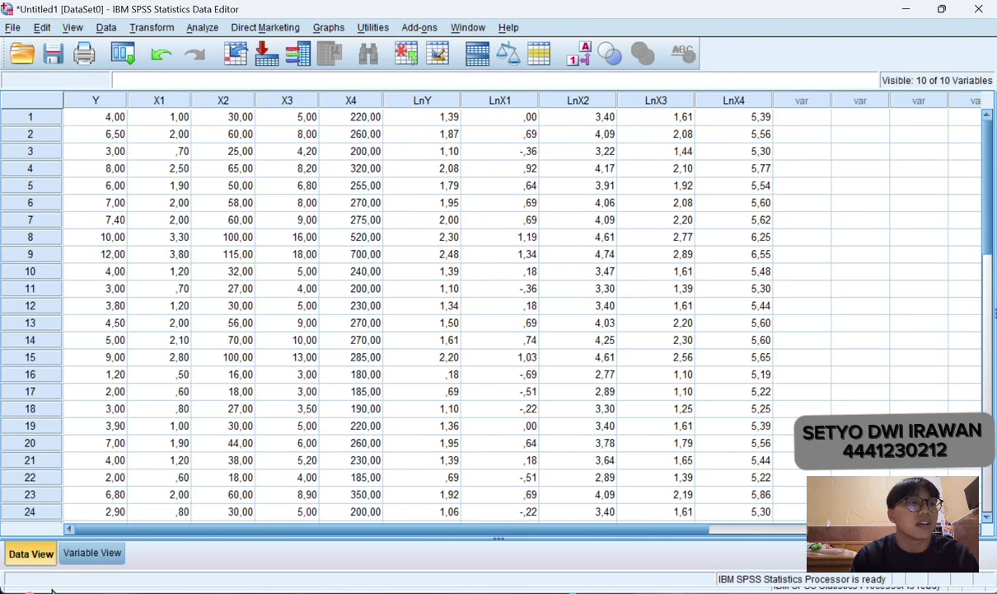
Give the variable LnY the label PRODUKSI PADI in the variable definitions.
{"action": "left_click", "coordinate": [115, 554]}
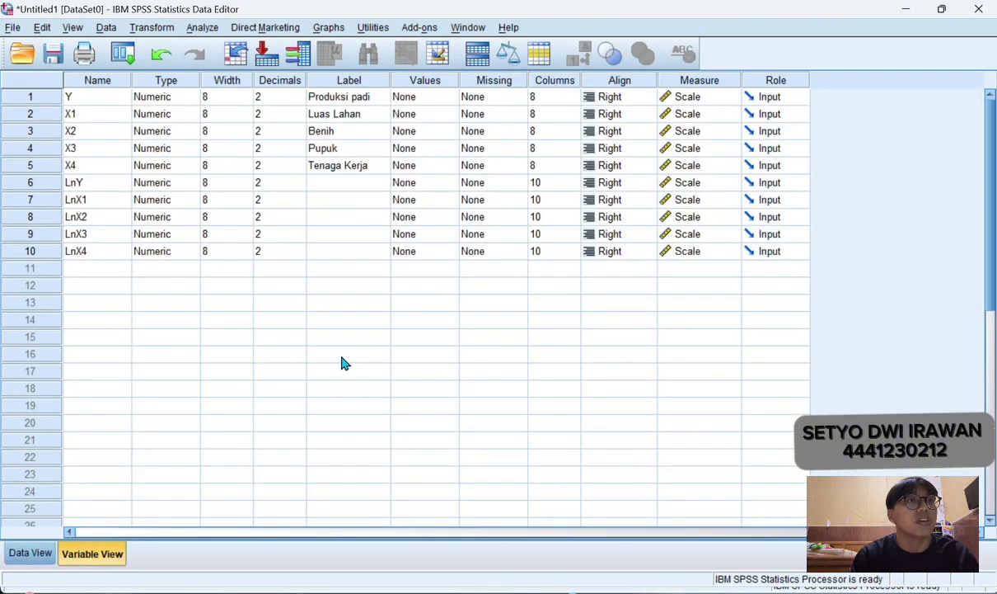
{"action": "left_click", "coordinate": [322, 179]}
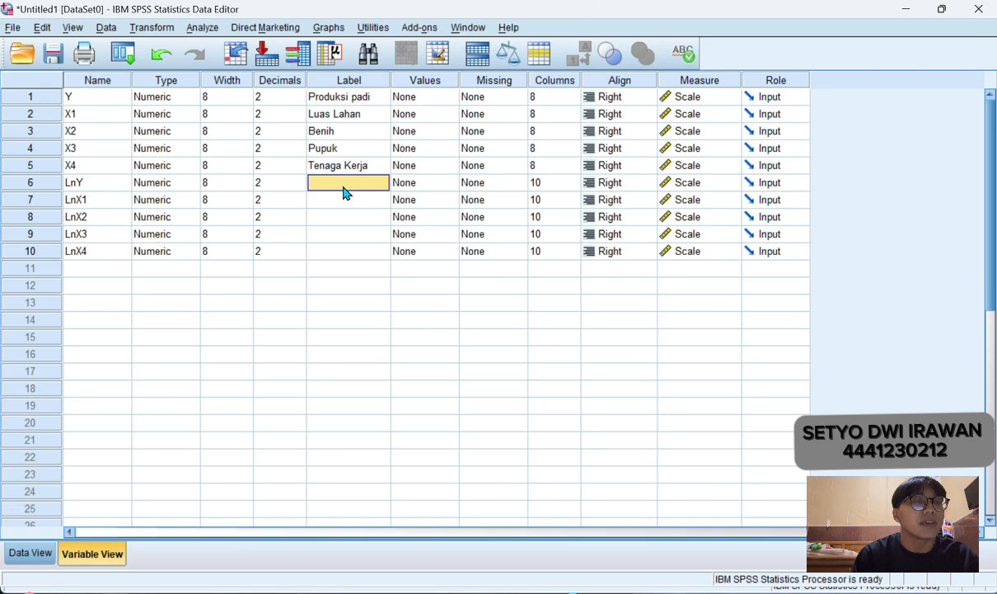
{"action": "double_click", "coordinate": [343, 185]}
{"action": "key", "text": "Caps_Lock"}
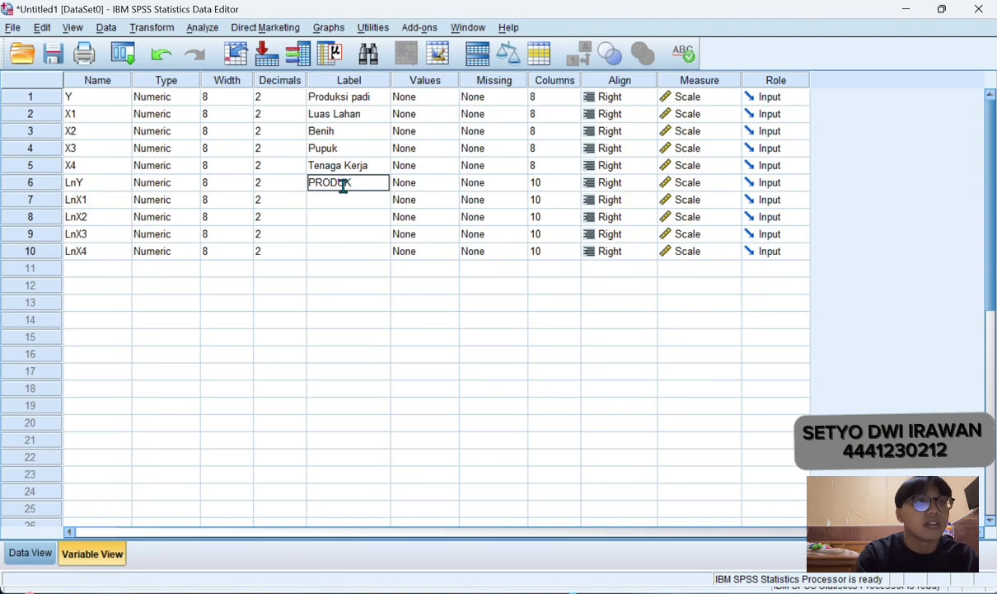
{"action": "type", "text": "PADI"}
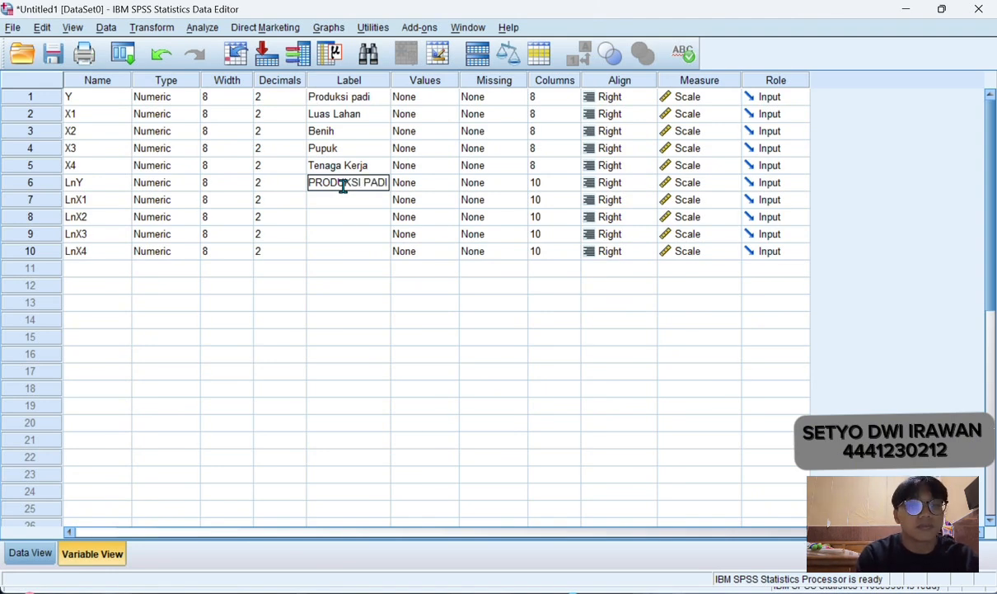
{"action": "key", "text": "Return"}
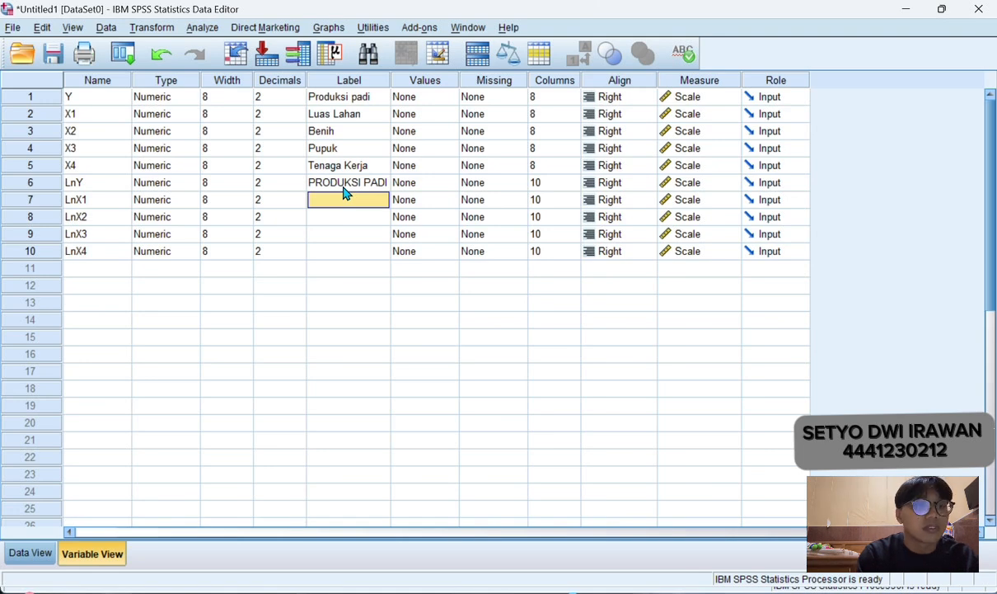
Label the variables LnX1 as LUAS LAHAN, LnX2 as BENIH and LnX3 as PUPUK.
{"action": "type", "text": "LUAS LAHAN"}
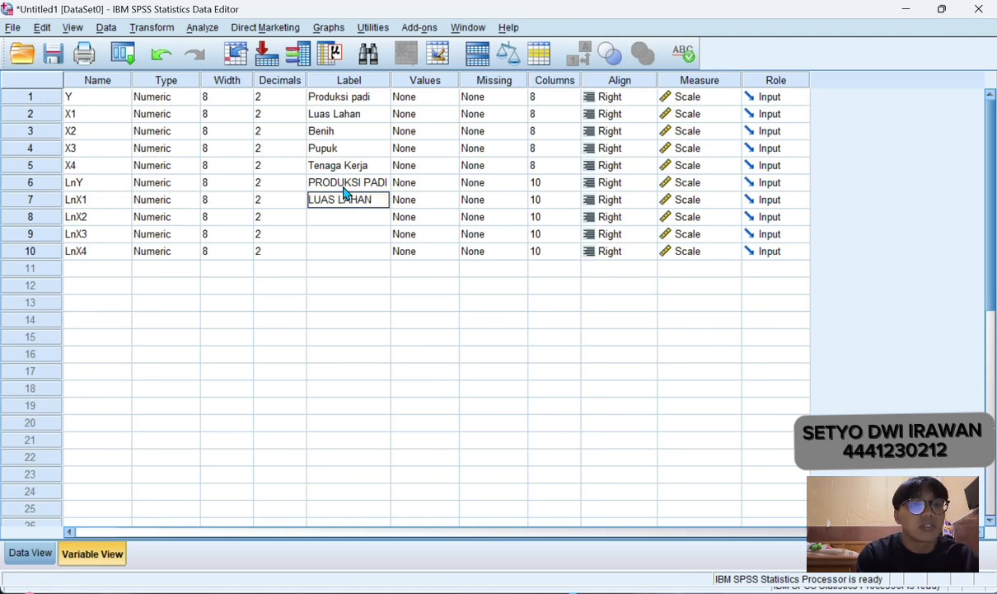
{"action": "key", "text": "Return"}
{"action": "type", "text": "BENIH"}
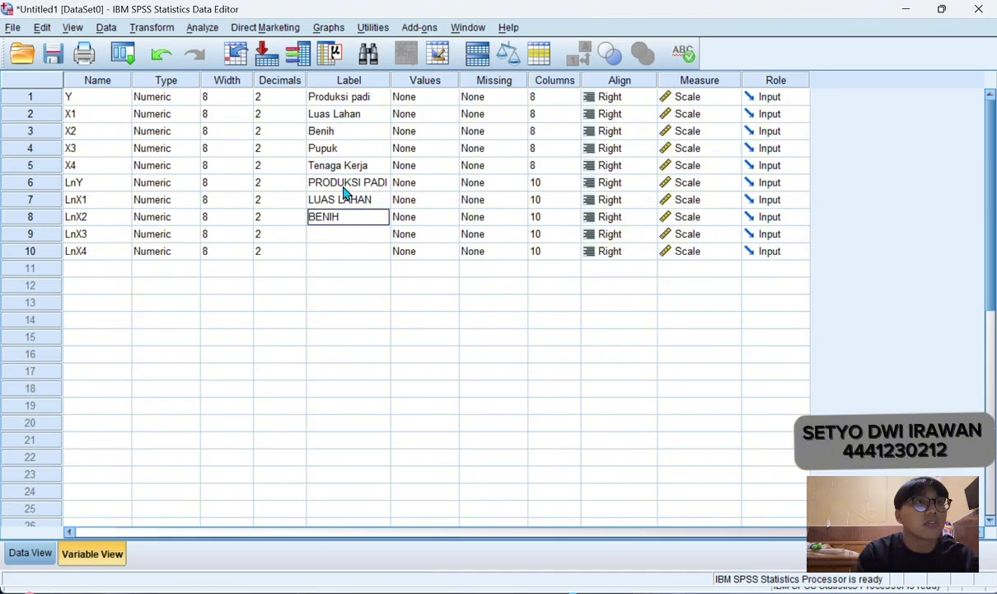
{"action": "key", "text": "Return"}
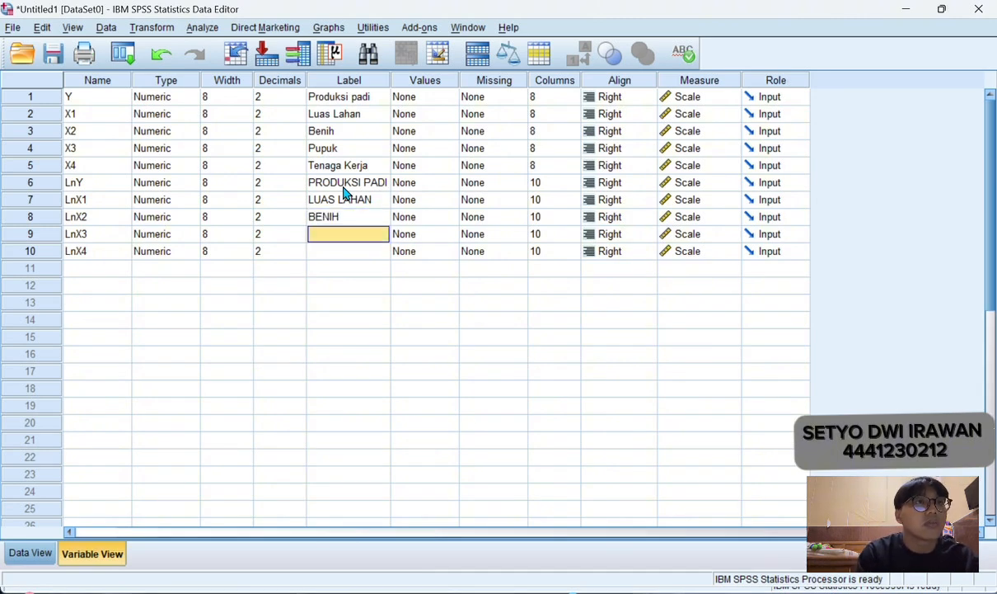
{"action": "type", "text": "PUPUK"}
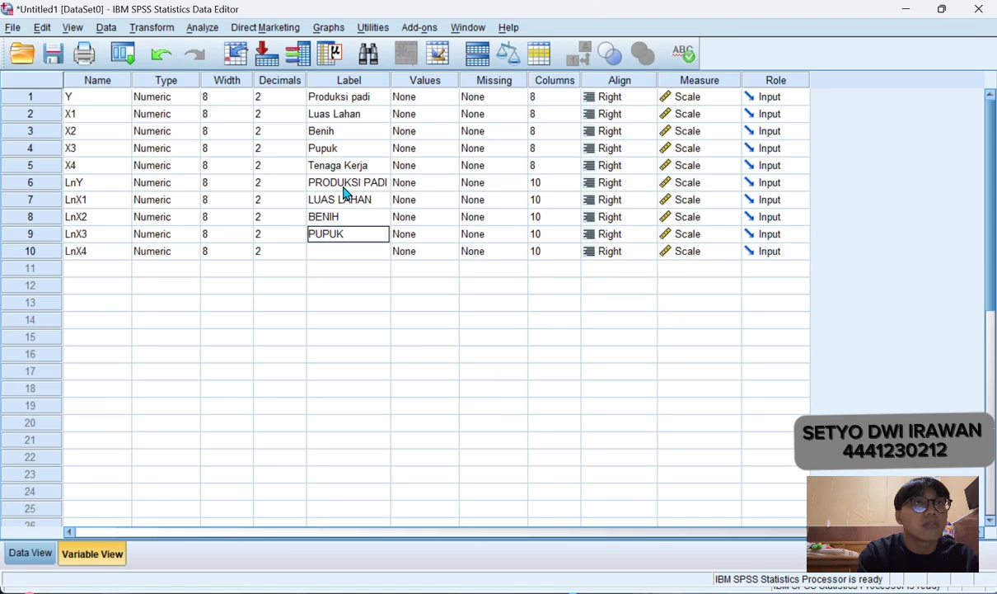
{"action": "left_click", "coordinate": [530, 31]}
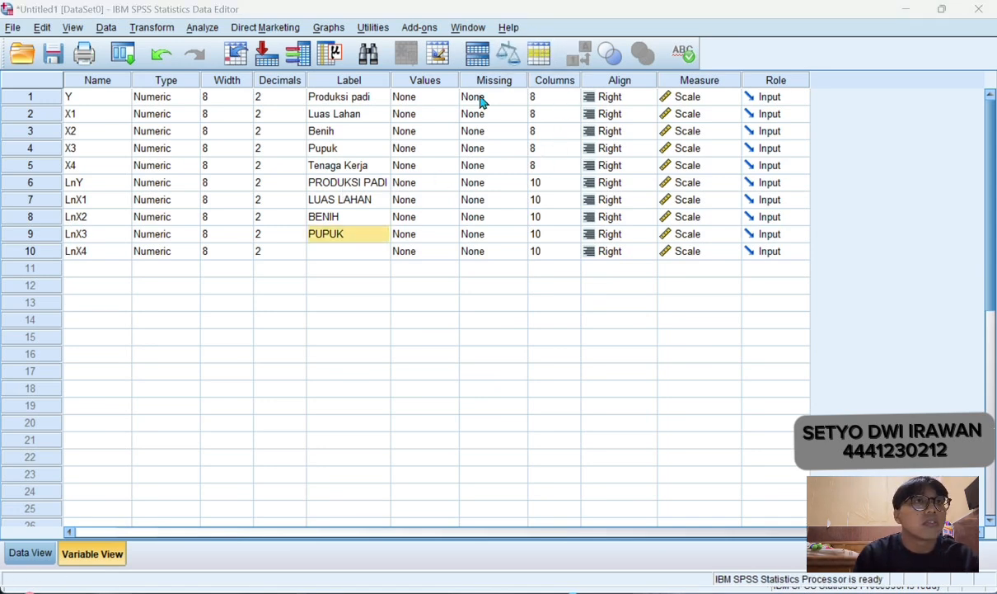
Label the variable LnX4 as TENAGA KERJA and return to the data values.
{"action": "left_click", "coordinate": [377, 251]}
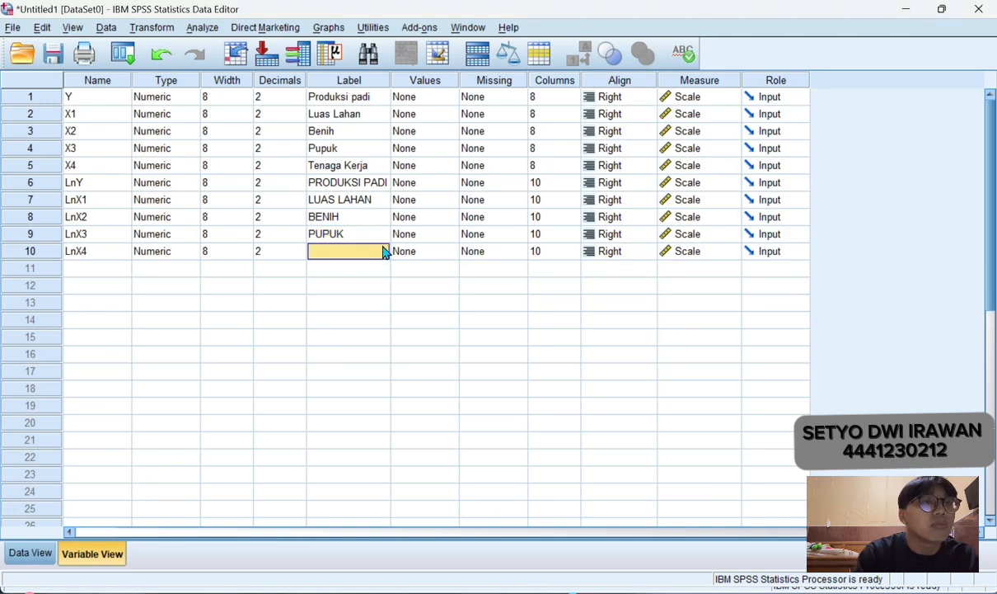
{"action": "type", "text": "TEM"}
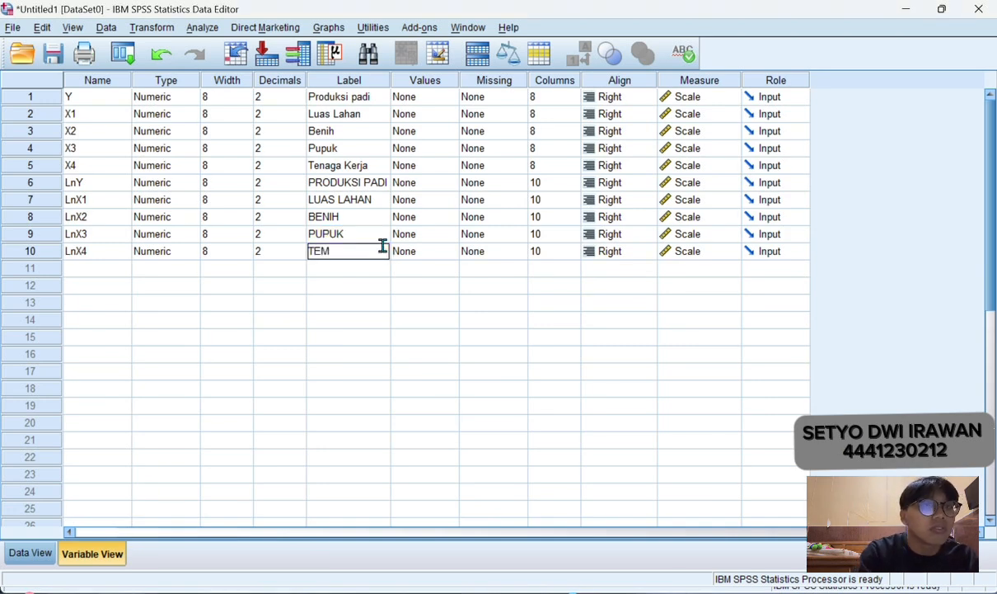
{"action": "key", "text": "BackSpace"}
{"action": "type", "text": "NAGA"}
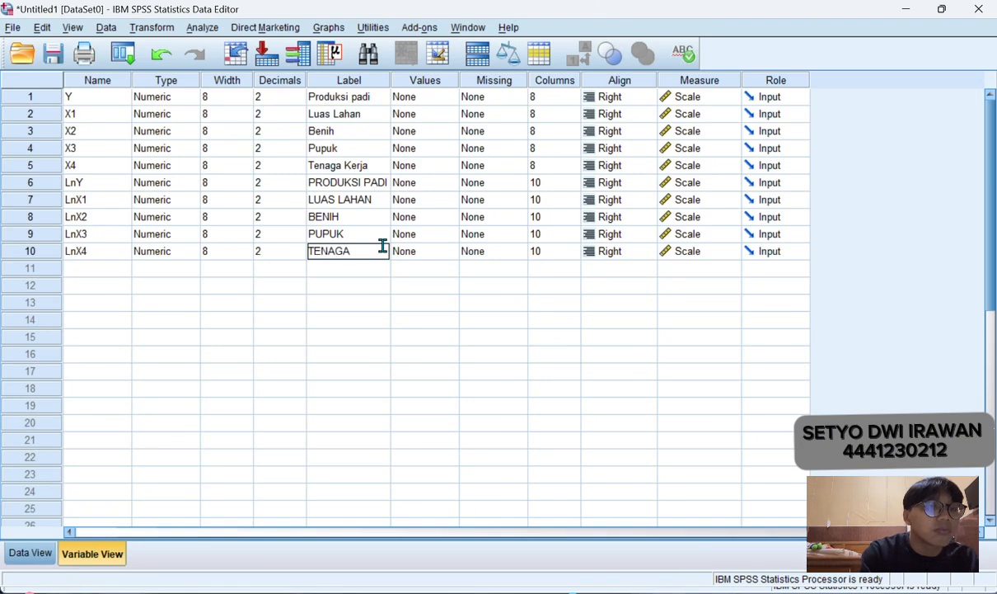
{"action": "type", "text": " KERJA"}
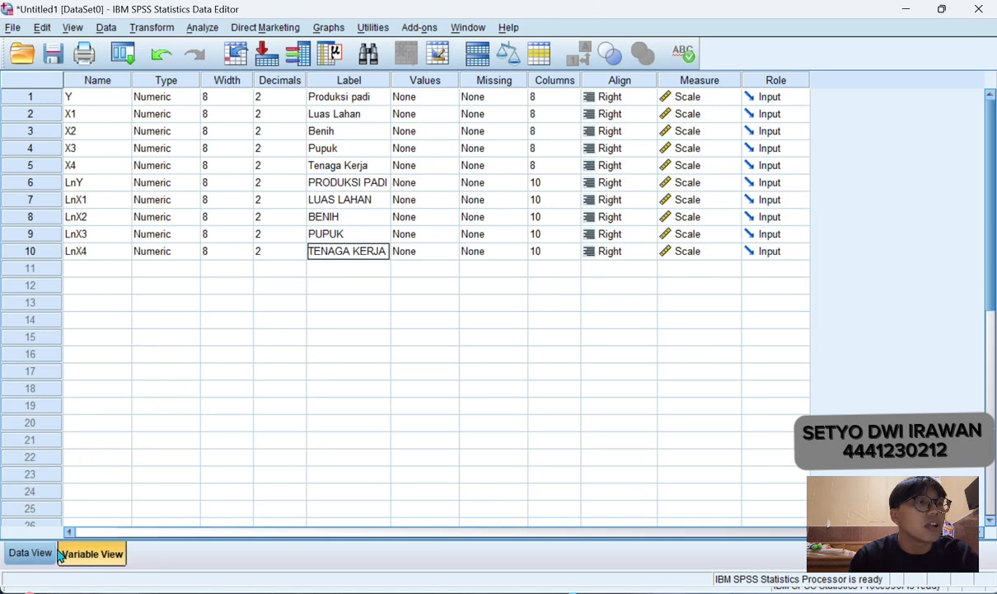
{"action": "left_click", "coordinate": [27, 552]}
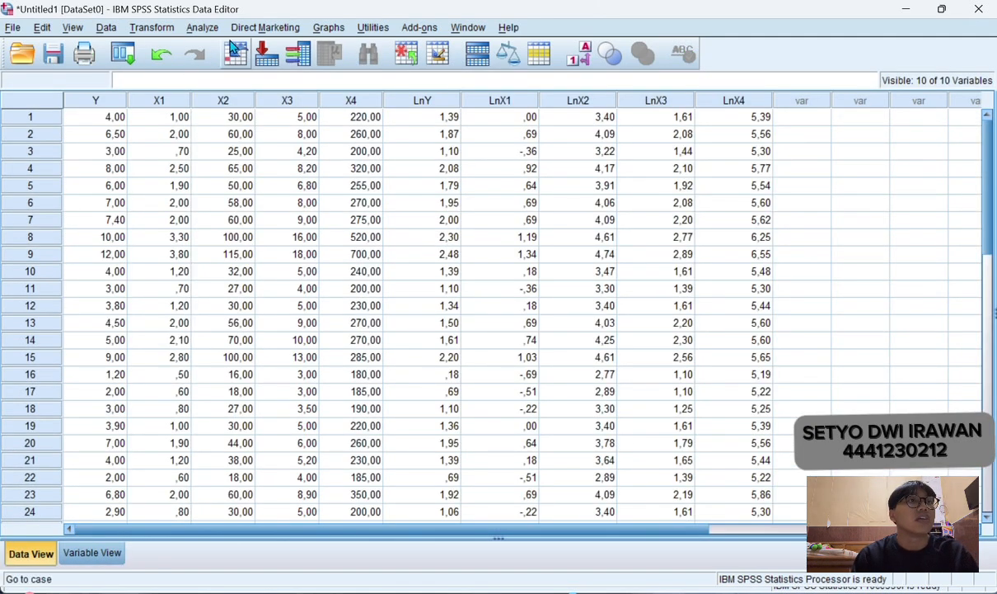
Start a linear regression analysis and set PRODUKSI PADI [LnY] as the dependent variable.
{"action": "left_click", "coordinate": [204, 28]}
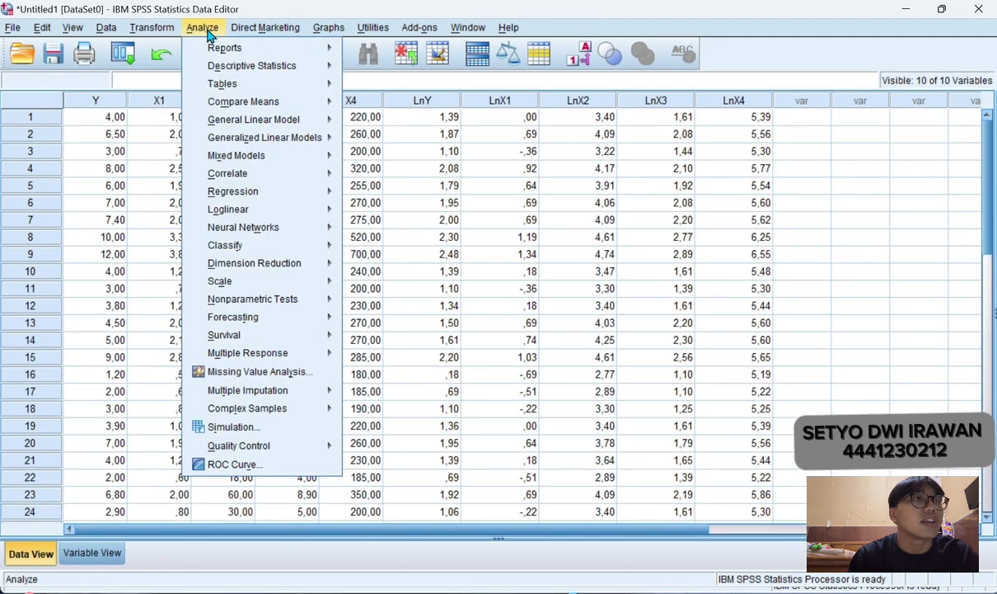
{"action": "mouse_move", "coordinate": [253, 197]}
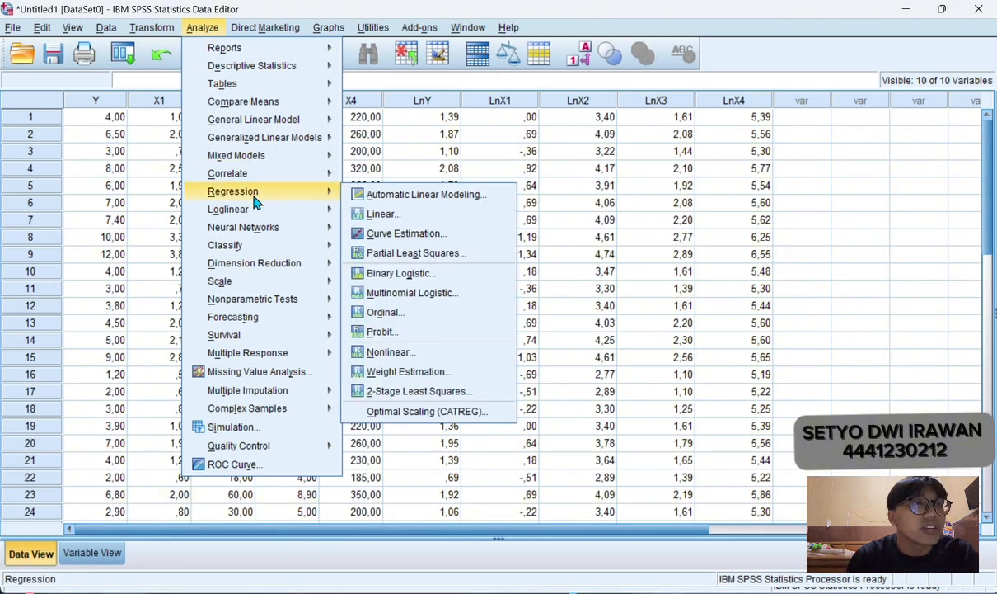
{"action": "left_click", "coordinate": [375, 214]}
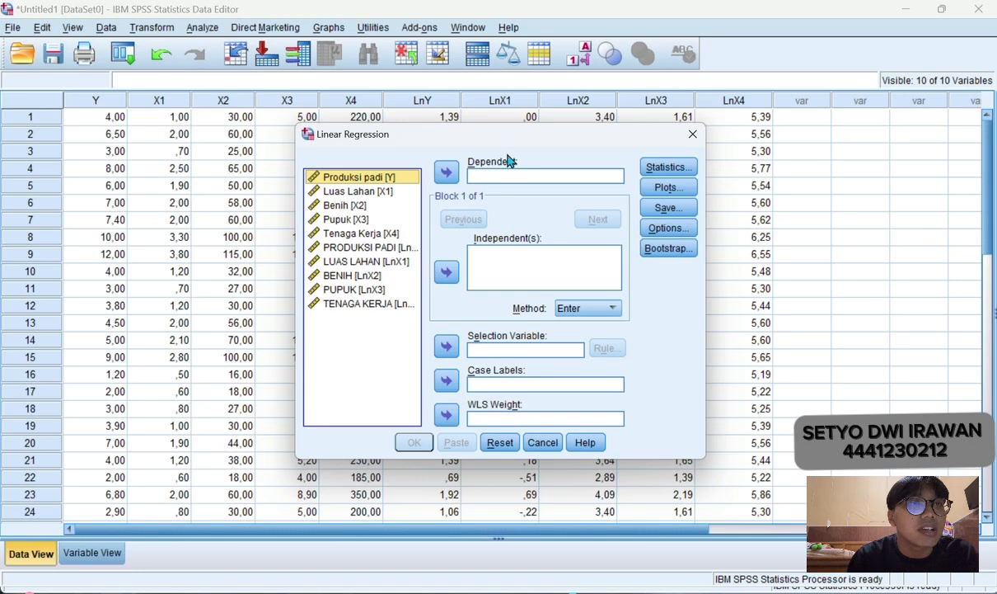
{"action": "left_click", "coordinate": [370, 250]}
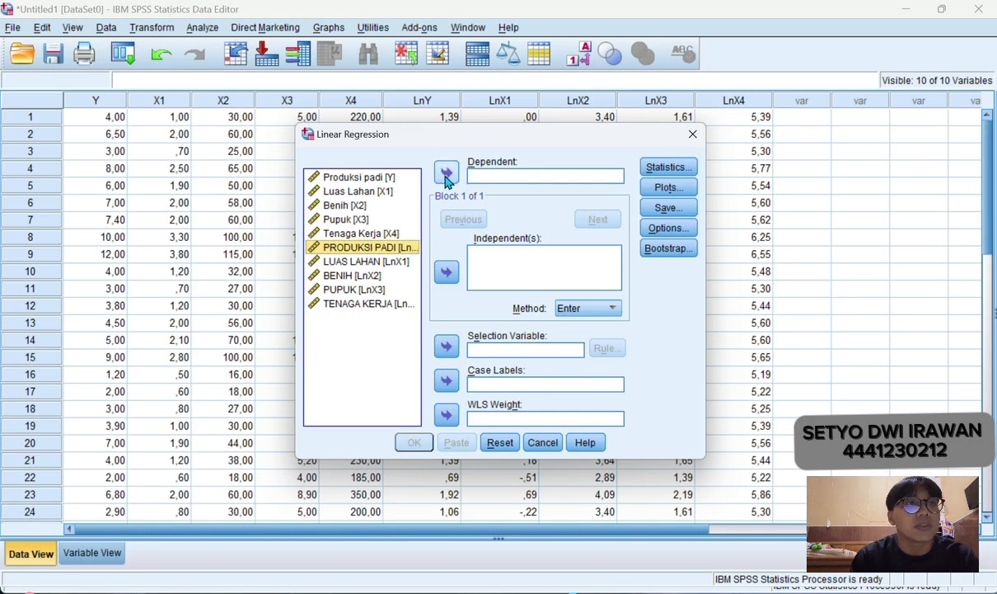
{"action": "left_click", "coordinate": [446, 175]}
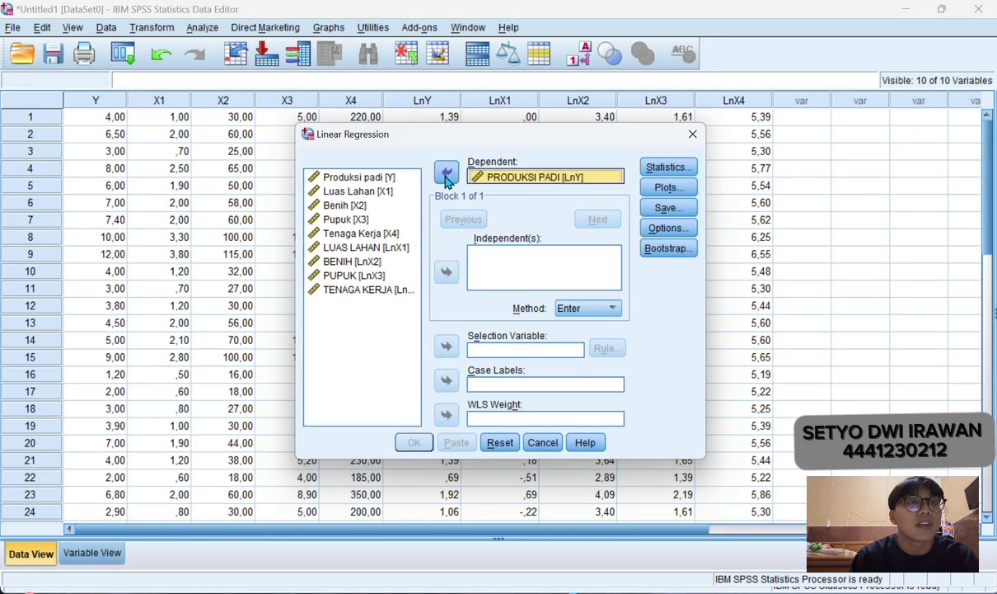
Add LnX1, LnX2, LnX3 and LnX4 as independent variables with the Enter method and run the regression.
{"action": "left_click", "coordinate": [474, 258]}
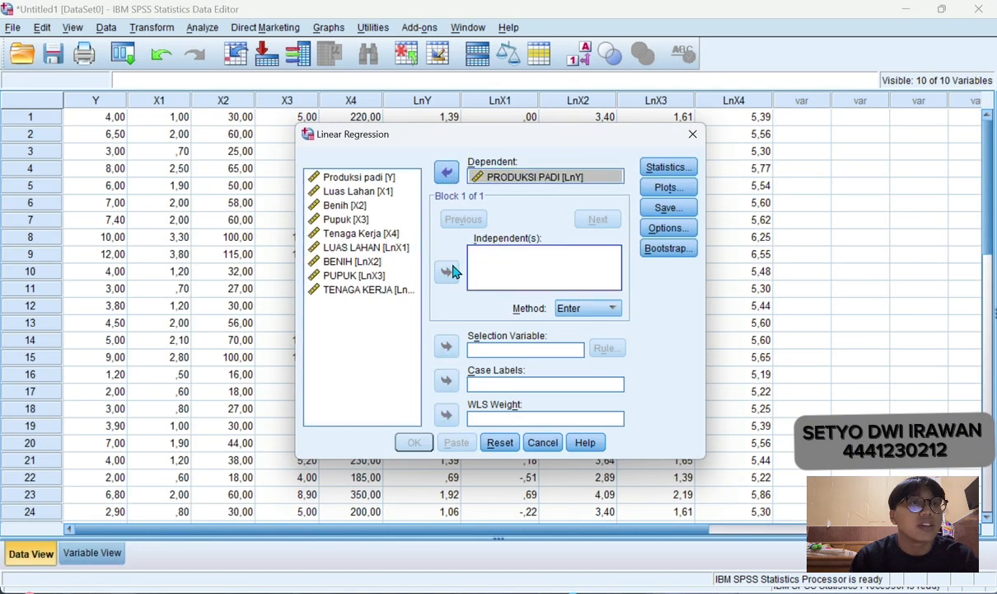
{"action": "left_click", "coordinate": [376, 249]}
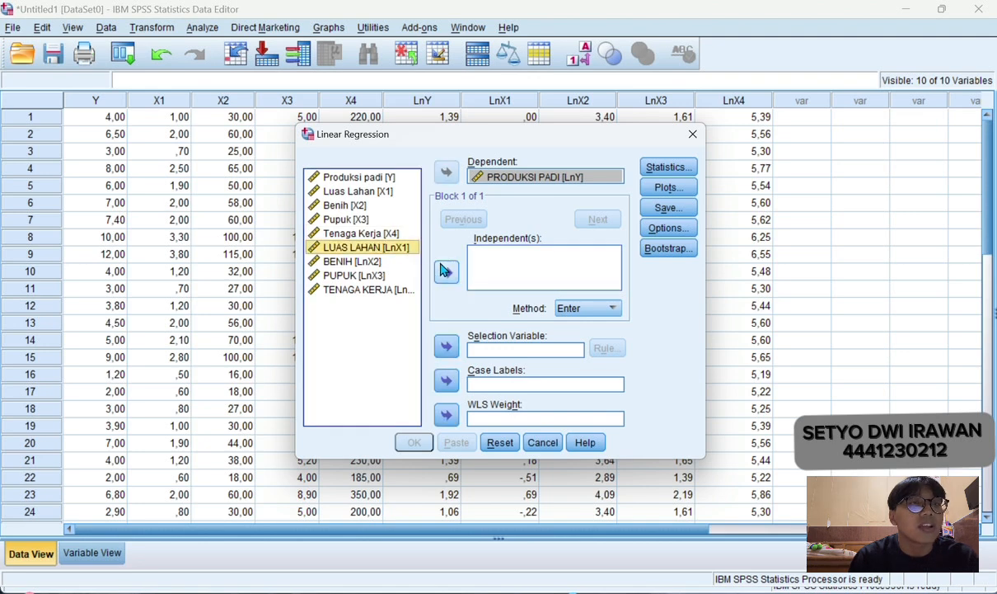
{"action": "left_click", "coordinate": [445, 270]}
{"action": "left_click", "coordinate": [355, 261]}
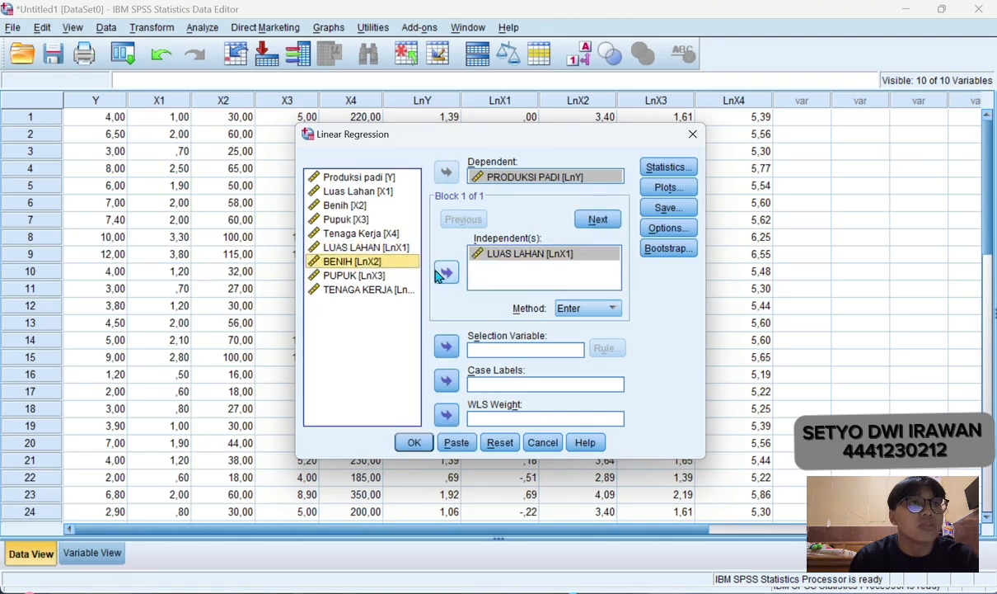
{"action": "left_click", "coordinate": [446, 271]}
{"action": "left_click", "coordinate": [394, 275]}
{"action": "left_click", "coordinate": [446, 271]}
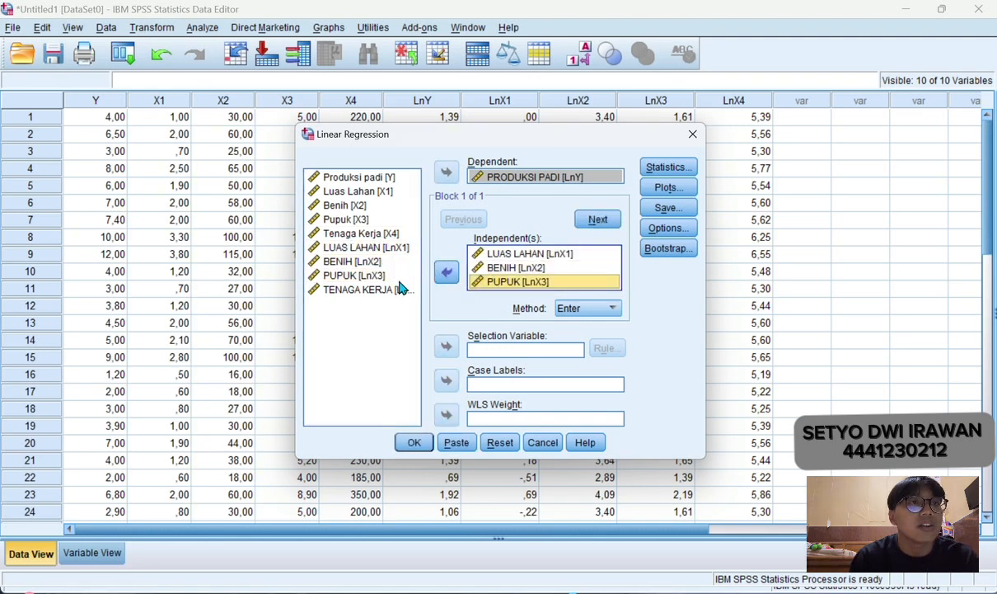
{"action": "left_click", "coordinate": [397, 289]}
{"action": "left_click", "coordinate": [446, 272]}
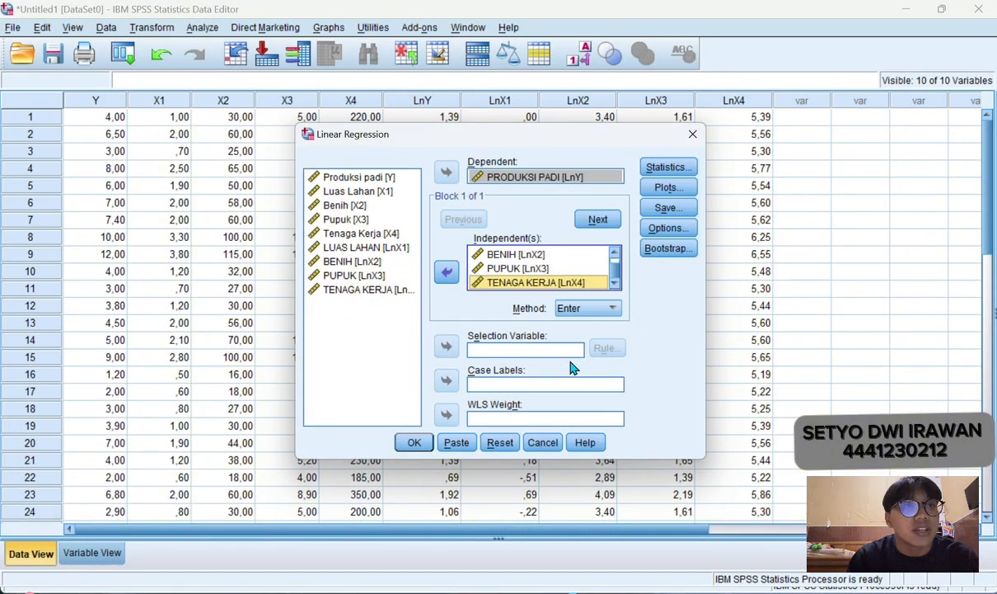
{"action": "left_click", "coordinate": [419, 443]}
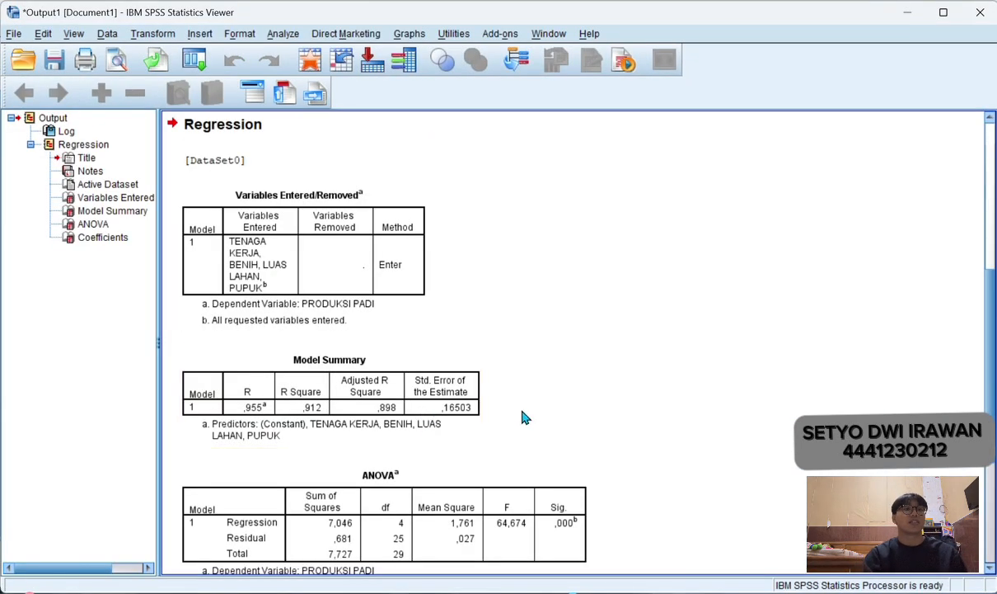
Examine the regression output, covering the Variables Entered/Removed, Model Summary, ANOVA and Coefficients tables.
{"action": "scroll", "coordinate": [531, 421], "scroll_direction": "down", "scroll_amount": 2}
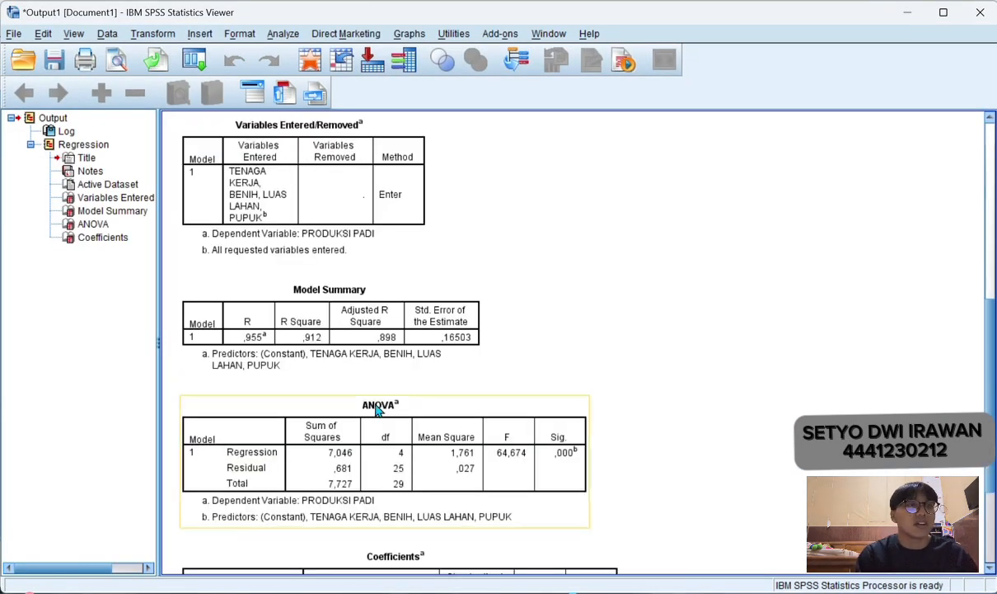
{"action": "scroll", "coordinate": [563, 393], "scroll_direction": "down", "scroll_amount": 5}
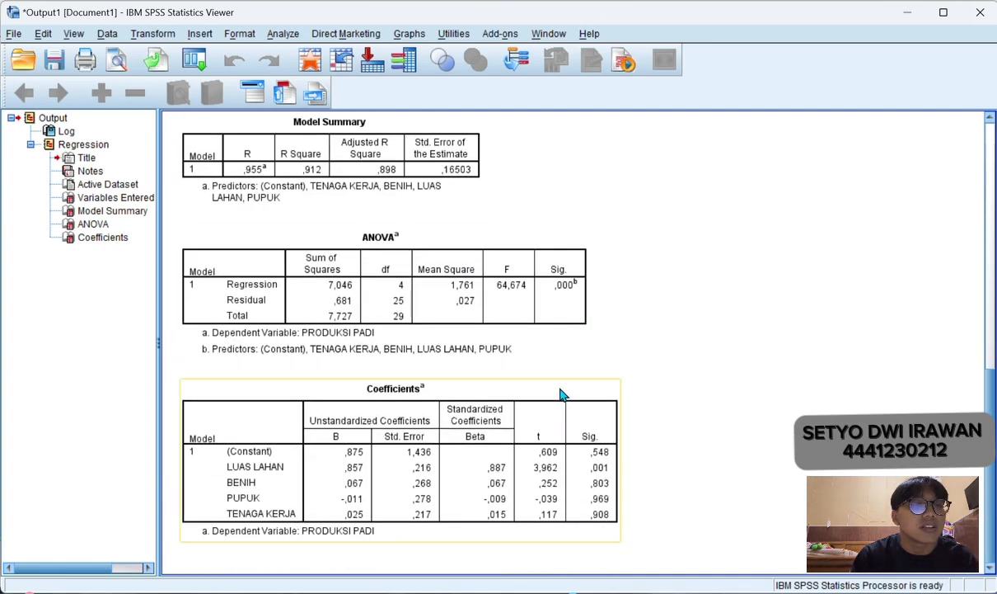
{"action": "scroll", "coordinate": [560, 394], "scroll_direction": "up", "scroll_amount": 8}
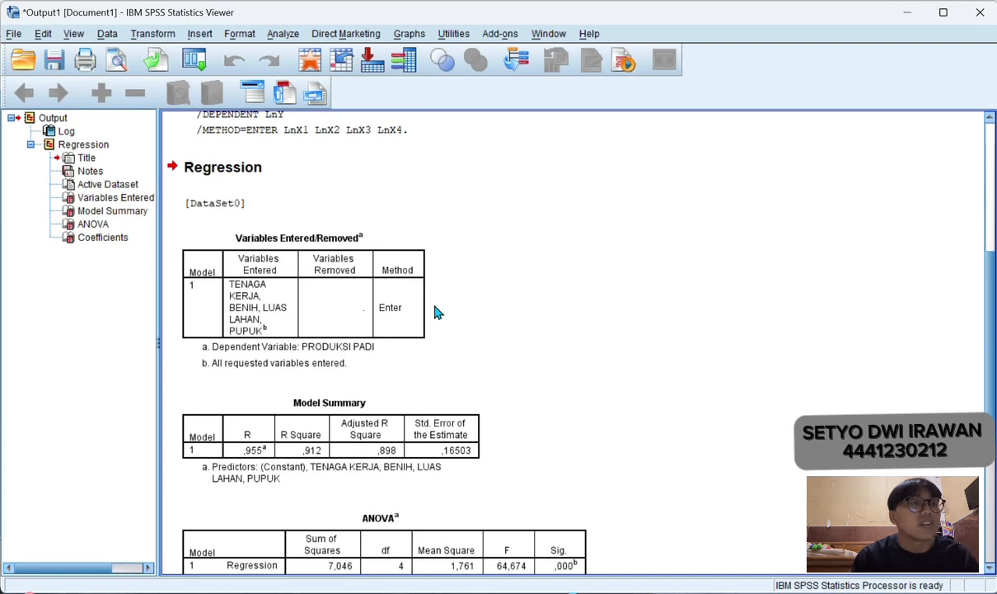
{"action": "left_click", "coordinate": [409, 341]}
{"action": "left_click", "coordinate": [433, 353]}
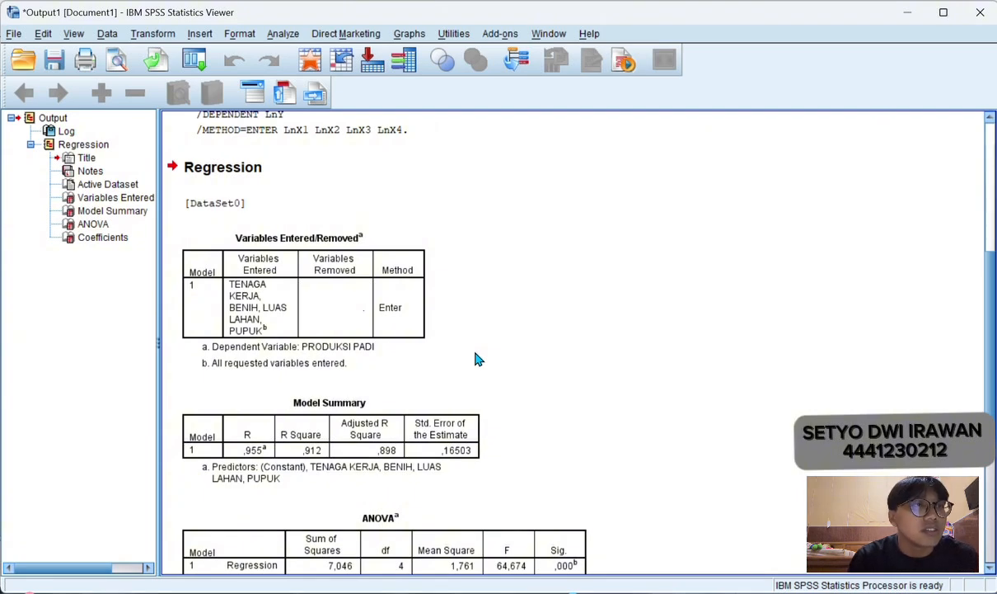
{"action": "left_click", "coordinate": [385, 294]}
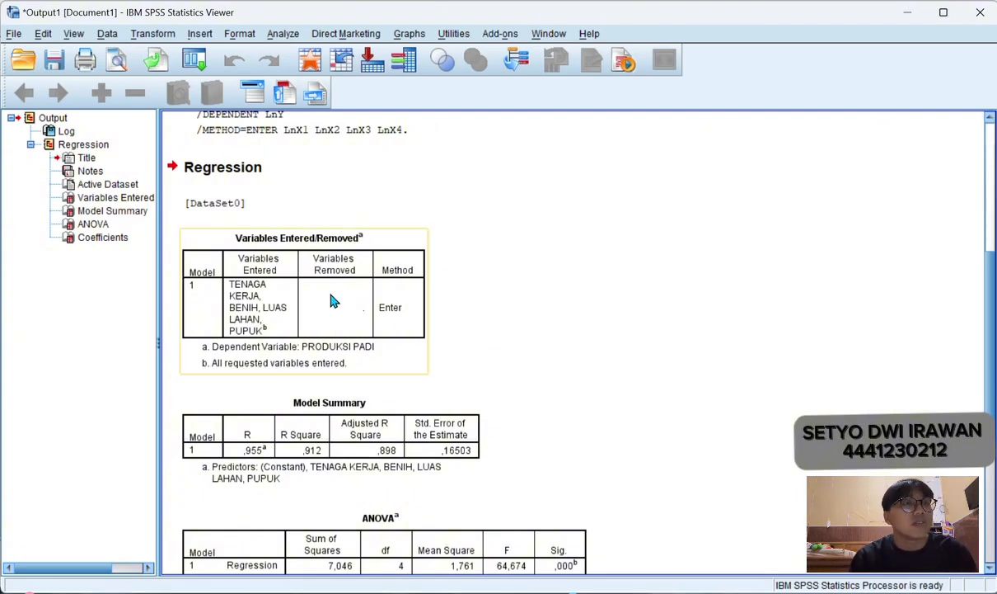
{"action": "left_click", "coordinate": [427, 320]}
{"action": "left_click", "coordinate": [456, 400]}
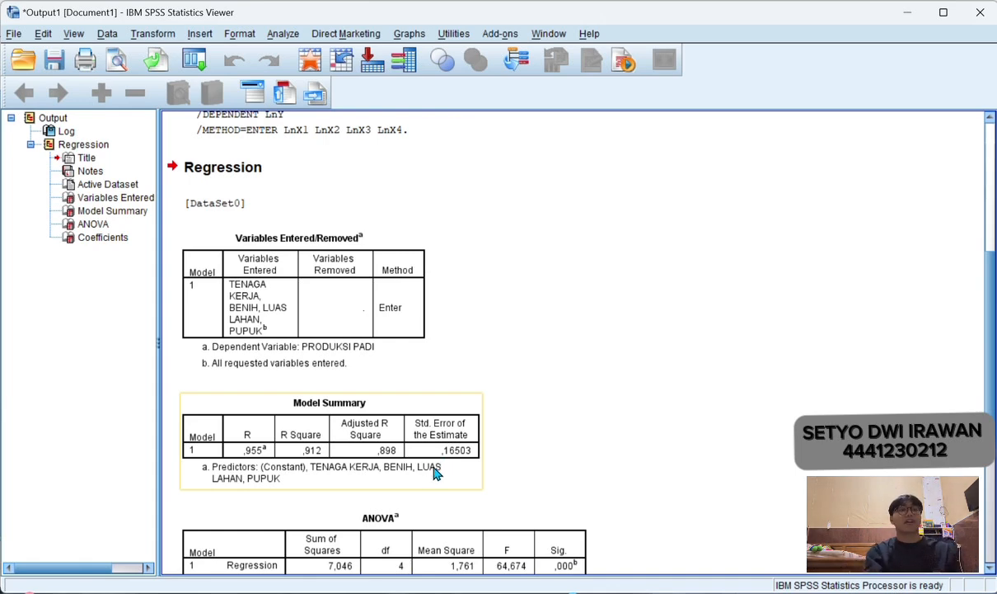
{"action": "scroll", "coordinate": [498, 391], "scroll_direction": "down", "scroll_amount": 3}
{"action": "scroll", "coordinate": [499, 387], "scroll_direction": "up", "scroll_amount": 2}
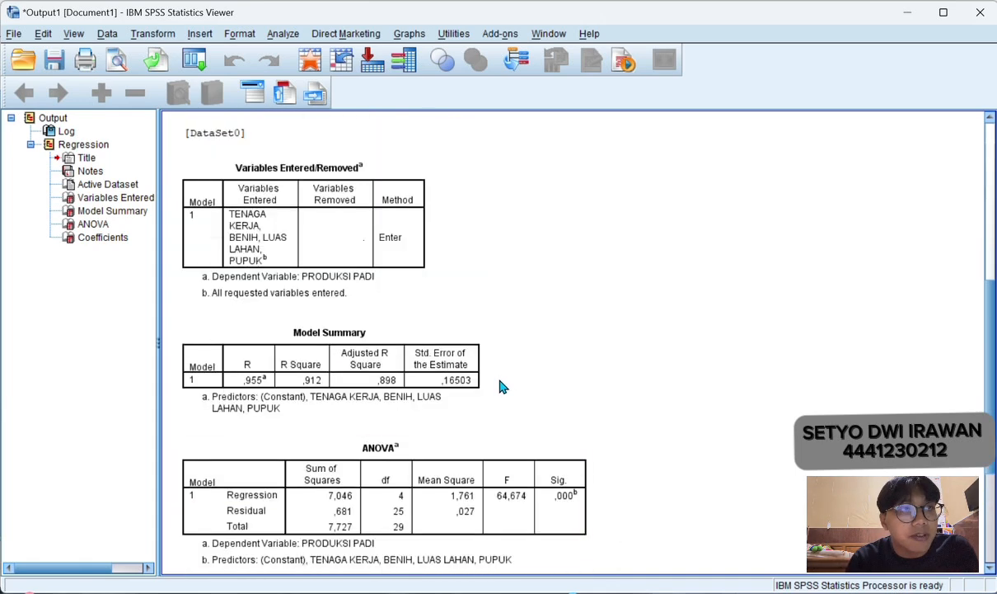
{"action": "left_click", "coordinate": [325, 396]}
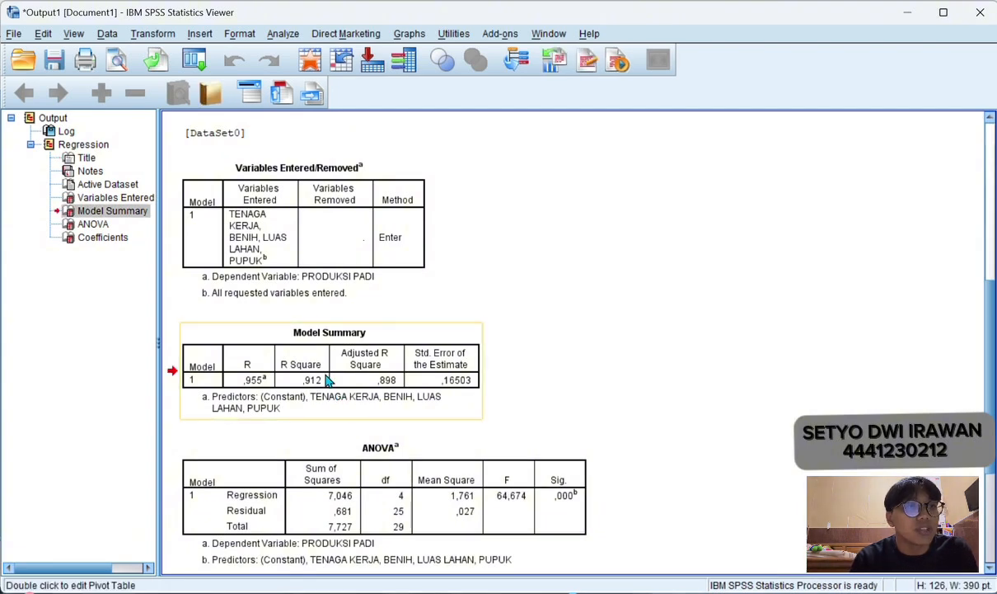
{"action": "scroll", "coordinate": [330, 392], "scroll_direction": "up", "scroll_amount": 2}
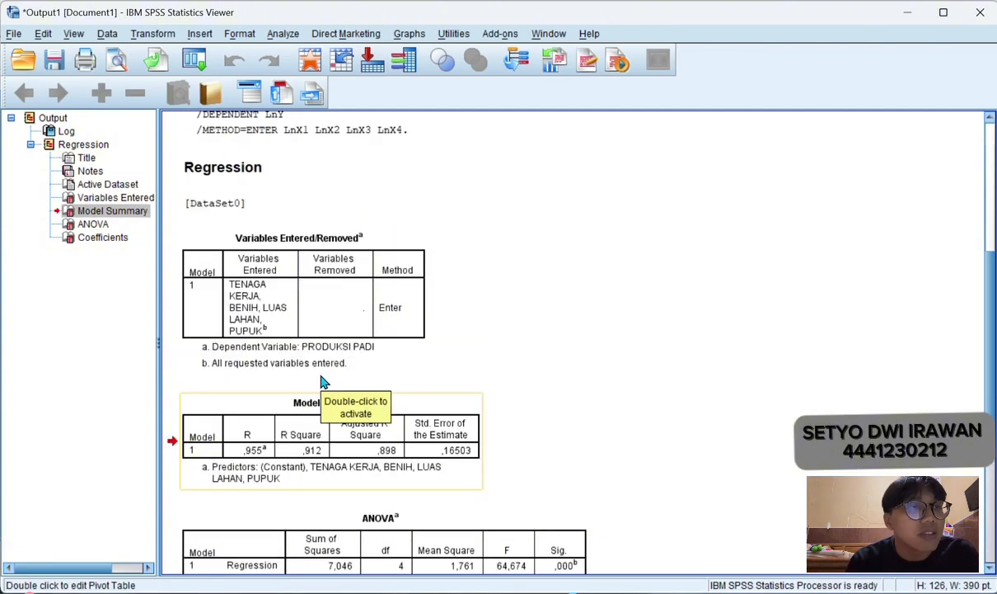
Read the Model Summary's R Square values, the ANOVA F test and significance, and each predictor's coefficients and significance for the rice production model.
{"action": "scroll", "coordinate": [333, 396], "scroll_direction": "down", "scroll_amount": 2}
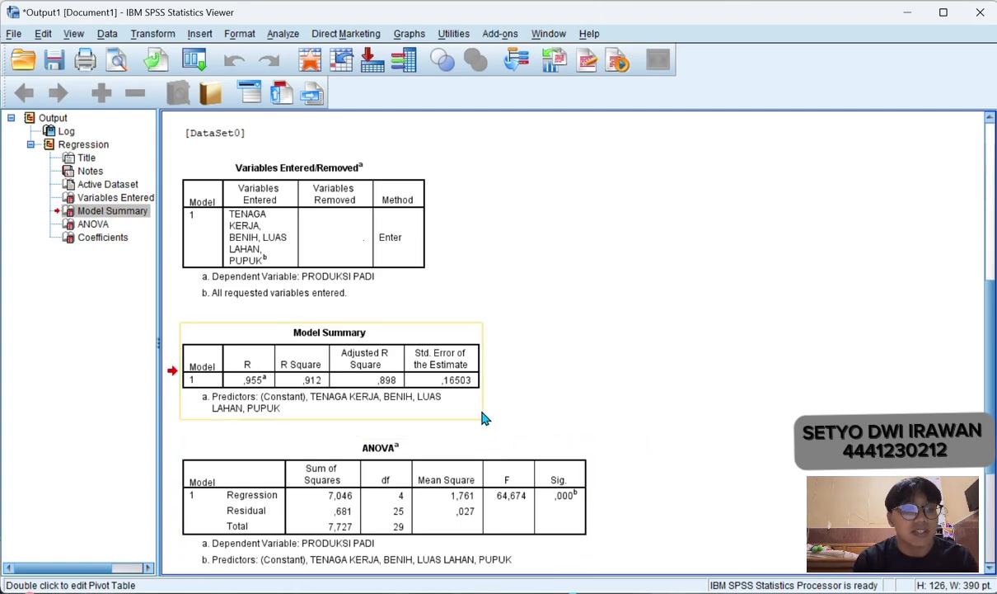
{"action": "scroll", "coordinate": [483, 419], "scroll_direction": "down", "scroll_amount": 3}
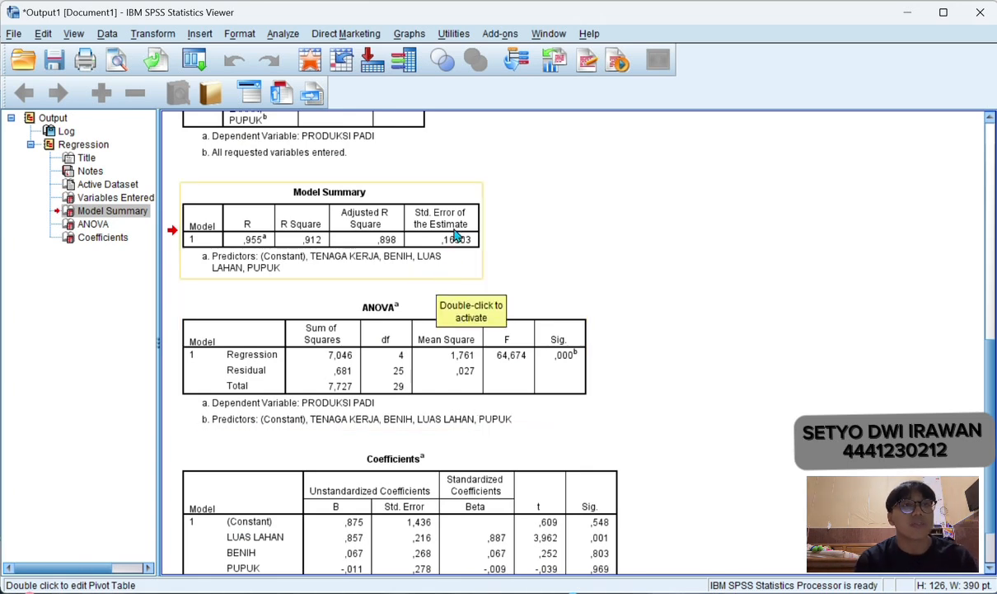
{"action": "left_click", "coordinate": [484, 258]}
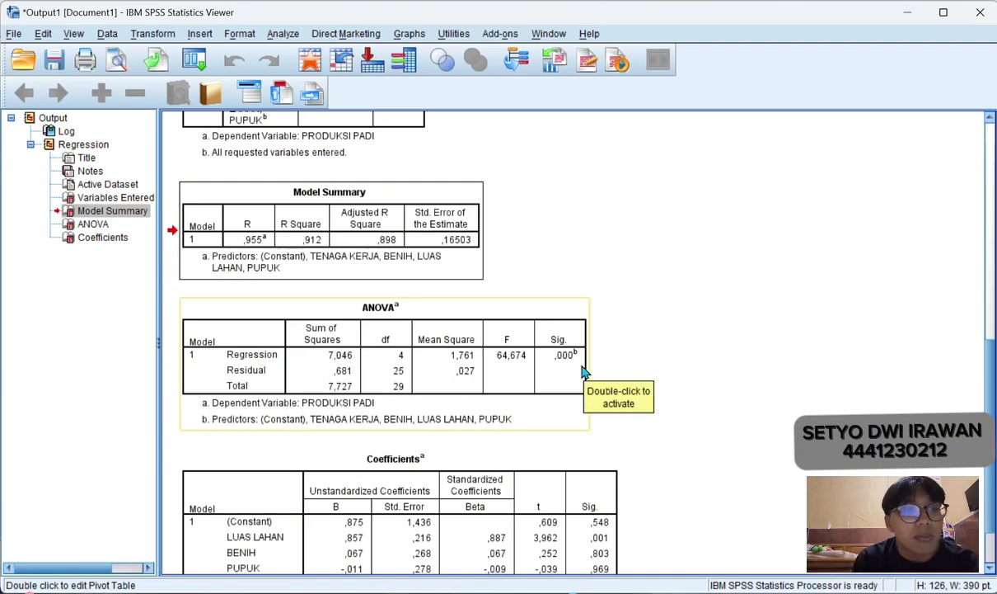
{"action": "scroll", "coordinate": [582, 372], "scroll_direction": "down", "scroll_amount": 2}
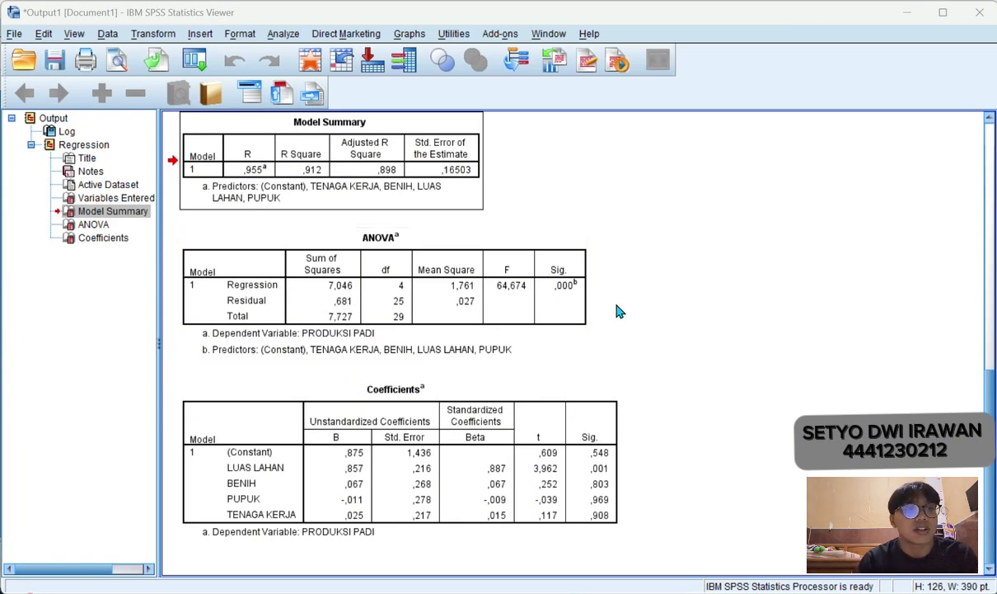
{"action": "scroll", "coordinate": [620, 311], "scroll_direction": "up", "scroll_amount": 10}
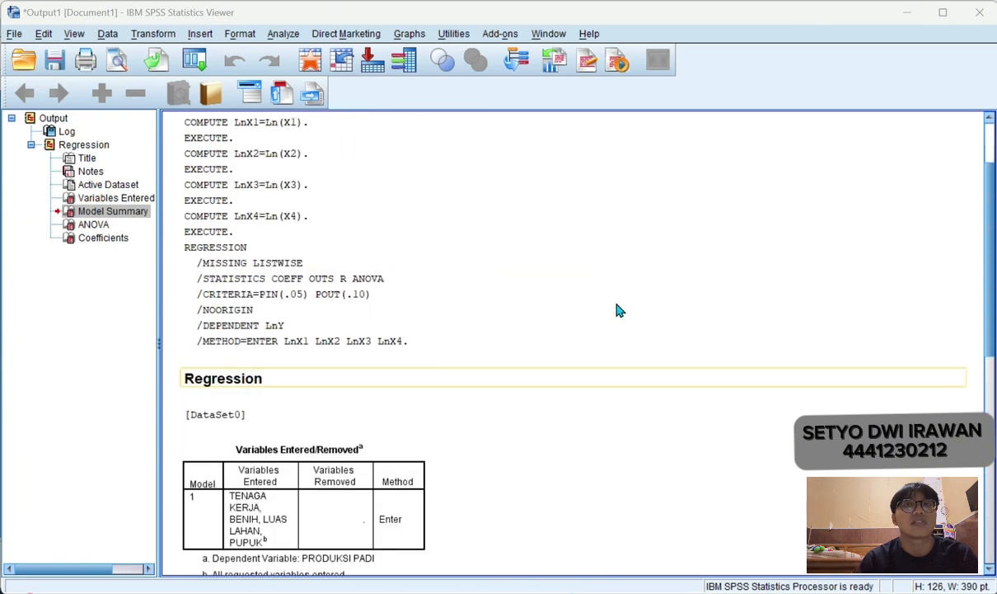
{"action": "scroll", "coordinate": [620, 311], "scroll_direction": "up", "scroll_amount": 2}
{"action": "scroll", "coordinate": [620, 311], "scroll_direction": "up", "scroll_amount": 1}
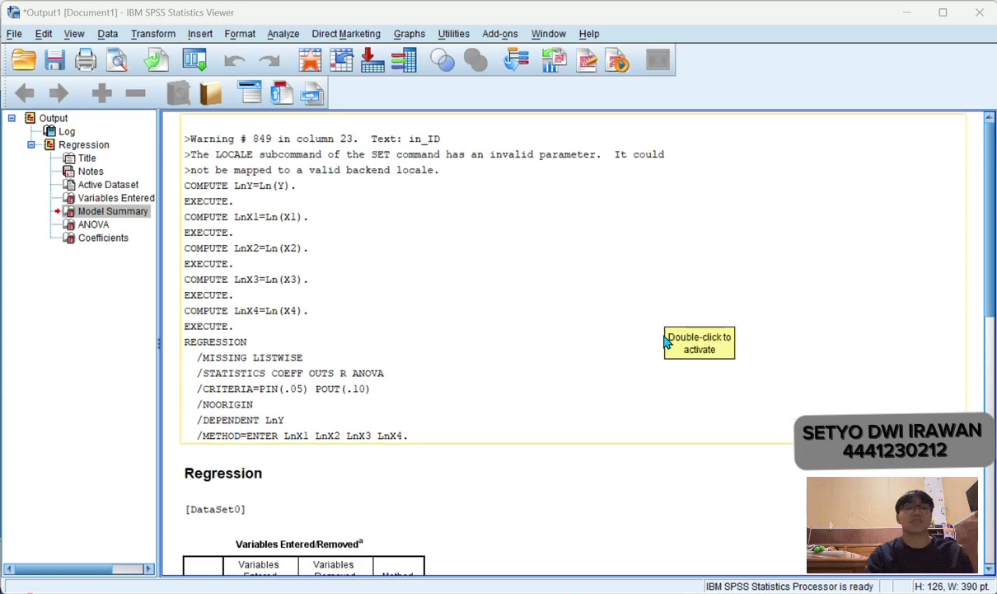
{"action": "scroll", "coordinate": [667, 338], "scroll_direction": "down", "scroll_amount": 8}
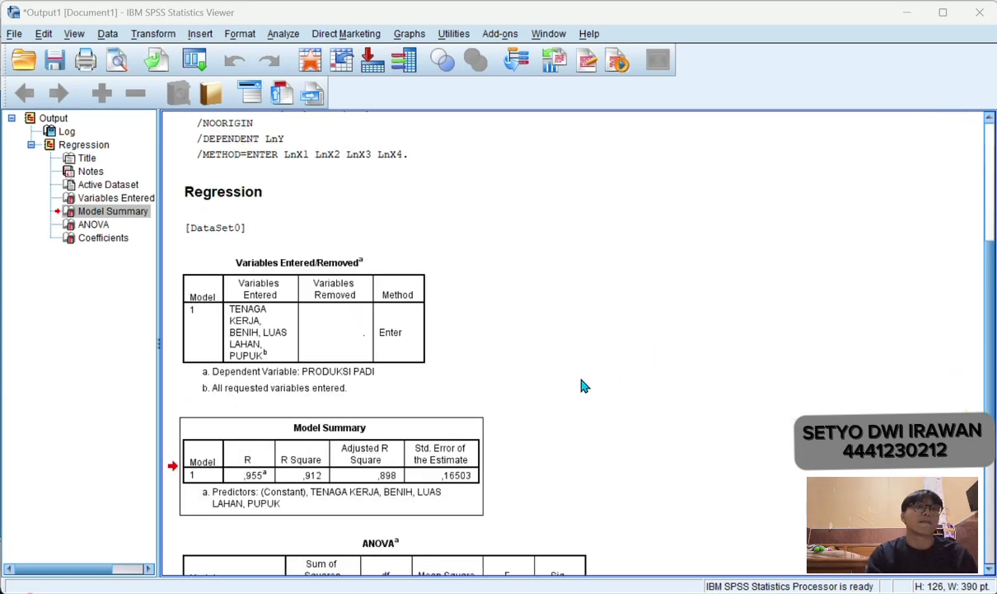